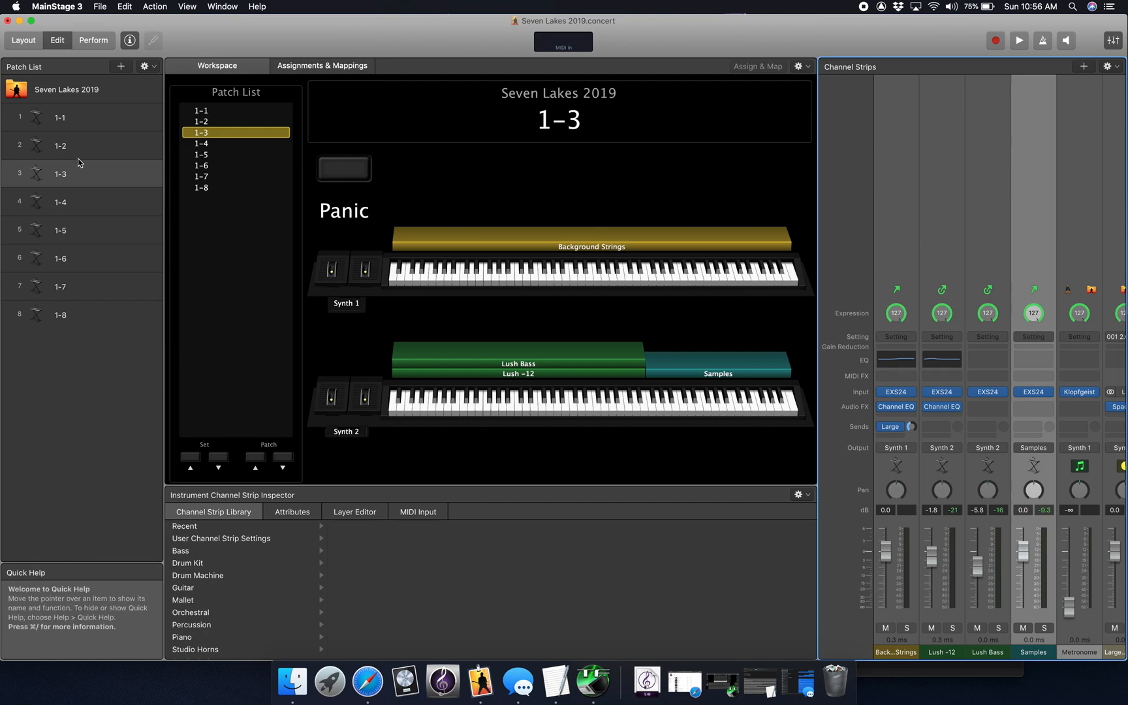
Compare the keyboard layouts of patches 1-5, 1-2, 1-1 and 1-8.
click(78, 230)
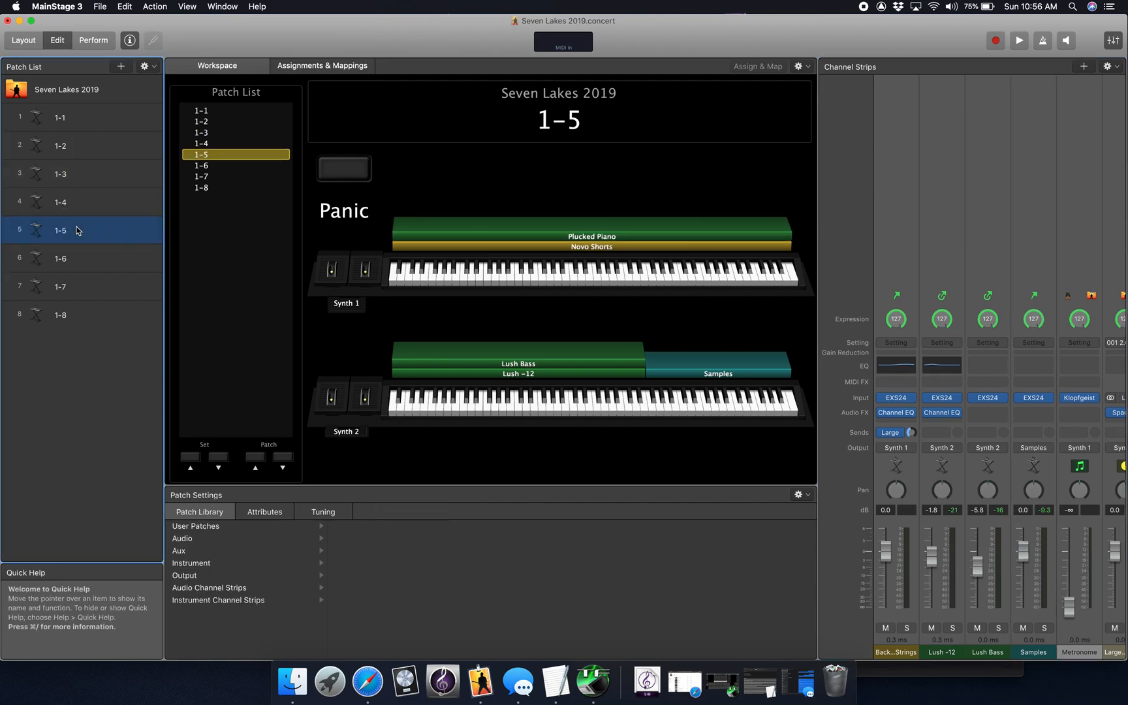
click(105, 147)
click(106, 231)
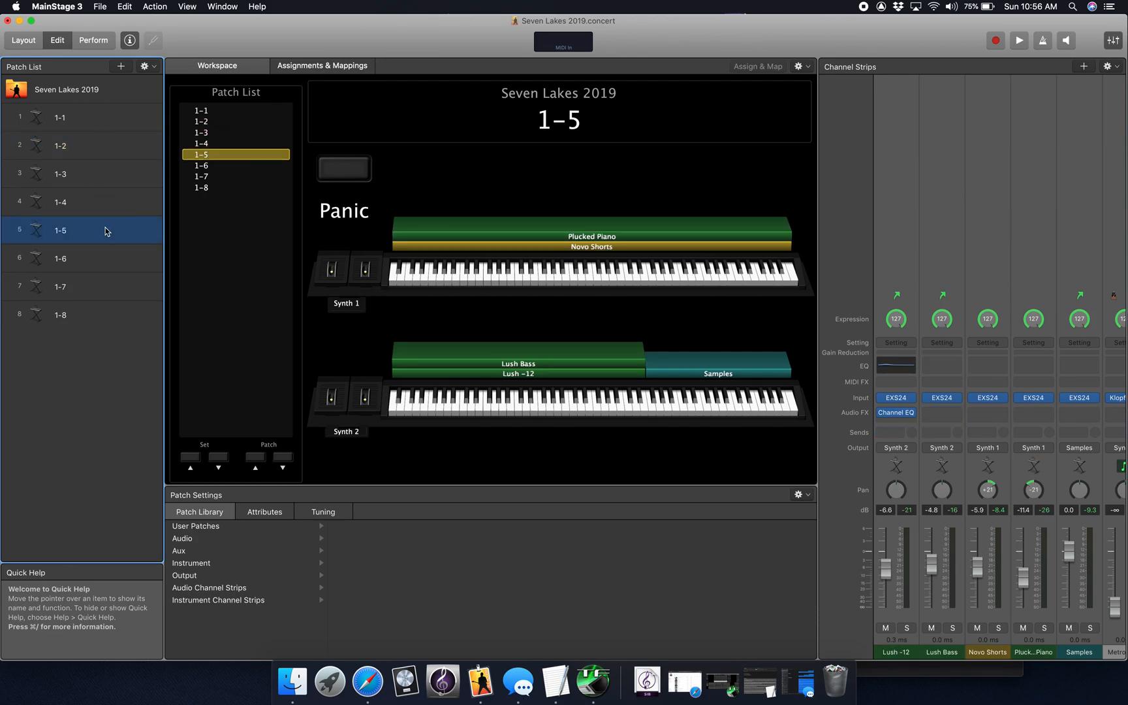
click(94, 123)
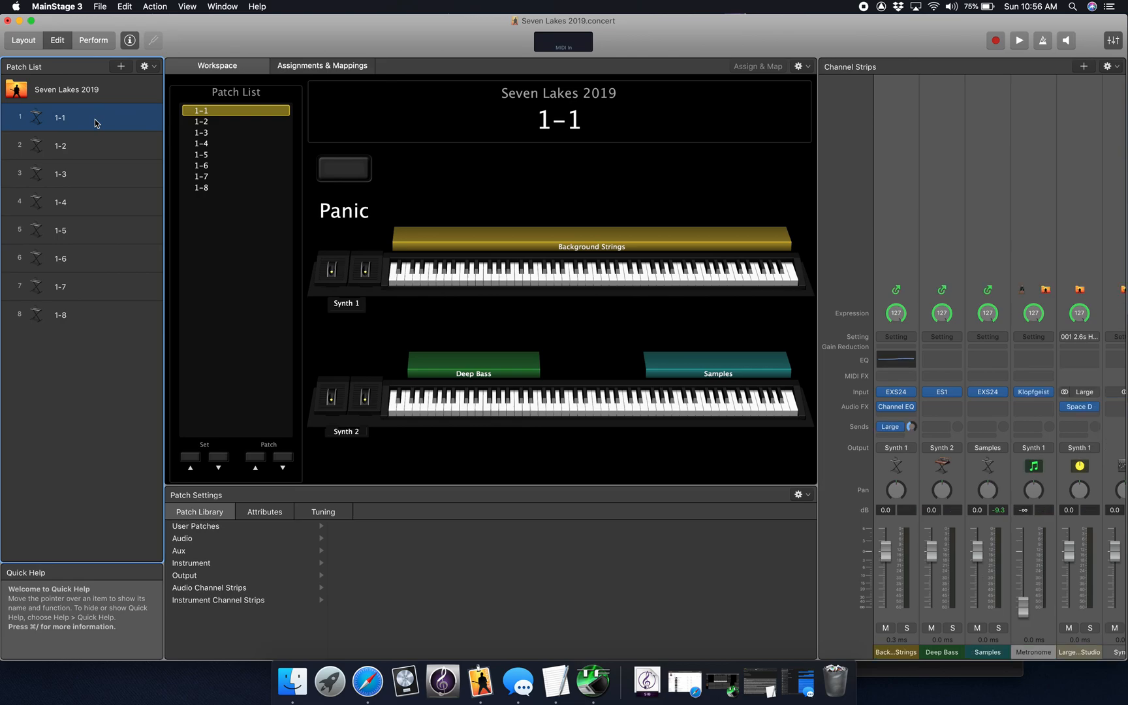
click(86, 323)
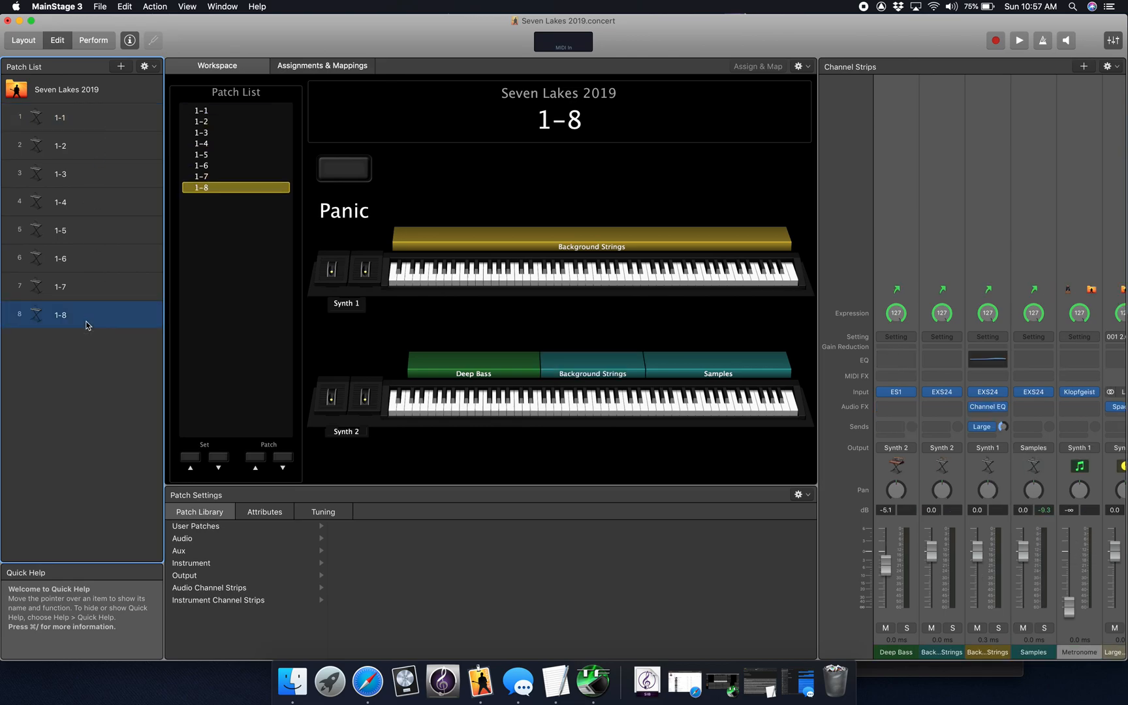
Open the EXS24 instrument editor for the Samples channel strip of patch 1-5.
click(82, 235)
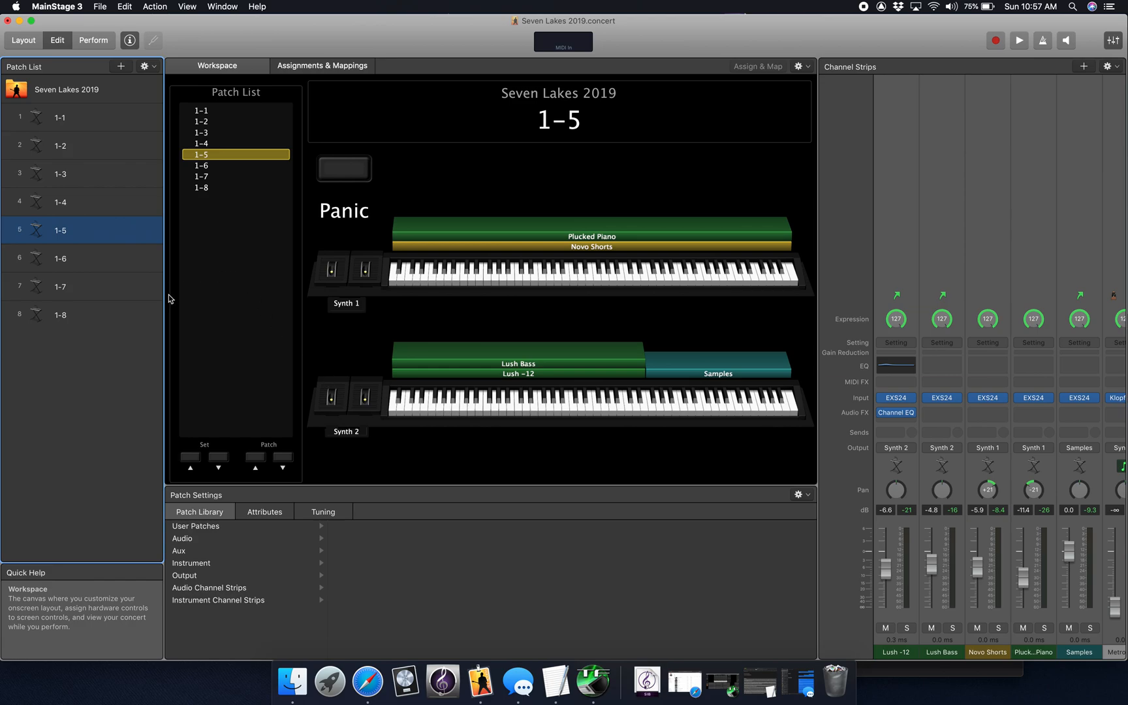
click(1078, 650)
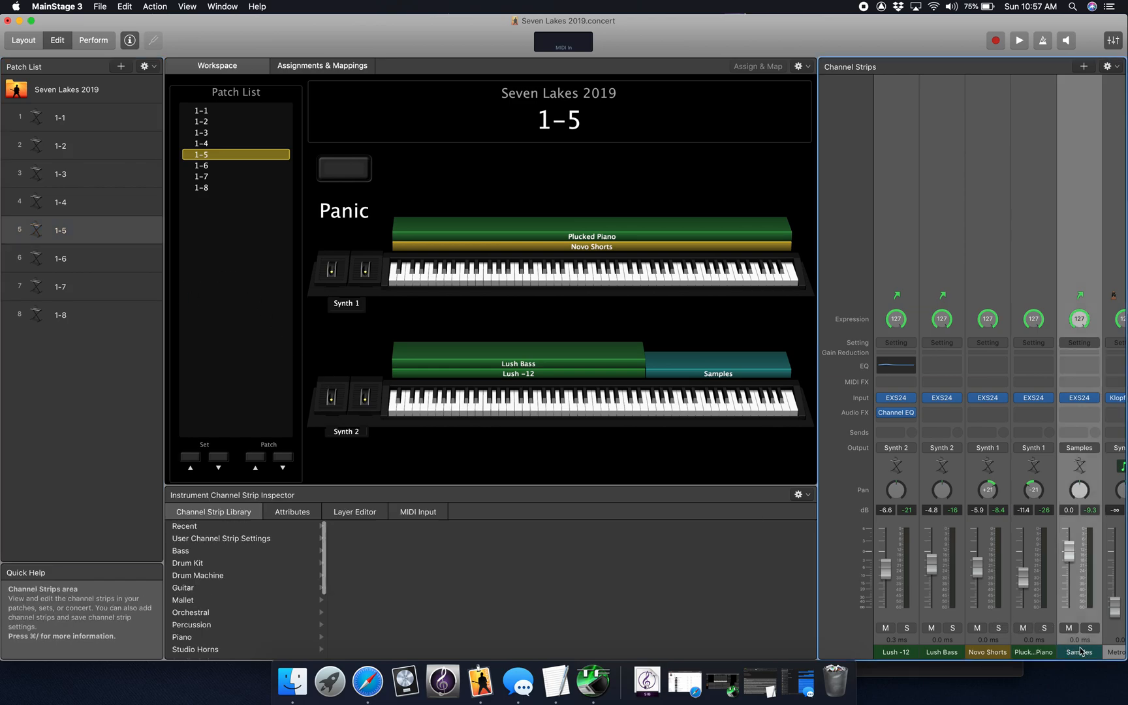
click(1080, 399)
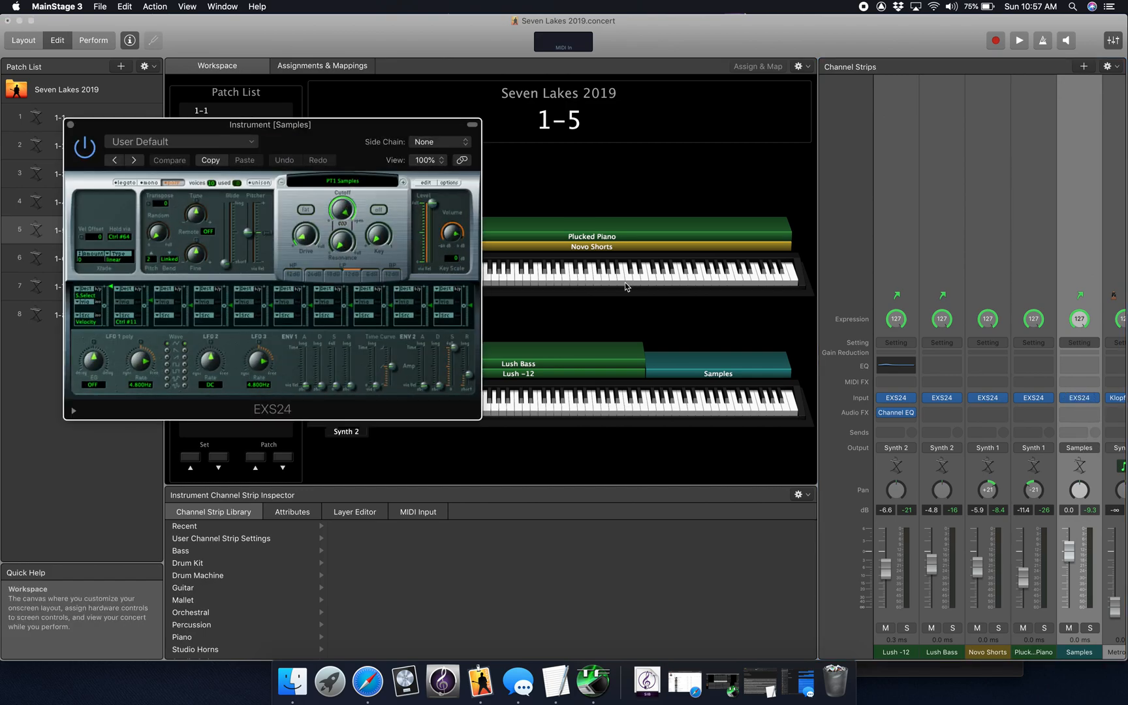
click(426, 184)
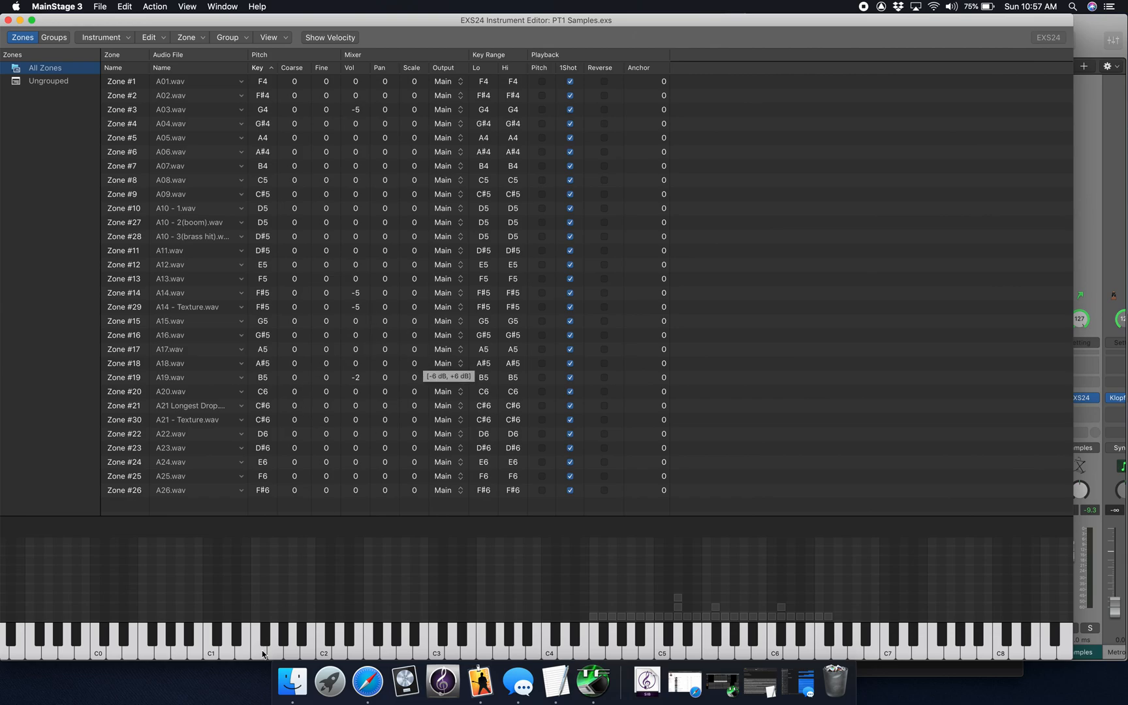
Switch to Finder, open the drive-download-20190803T175657Z-001 folder in Downloads and place its window clear of the zone list.
click(285, 699)
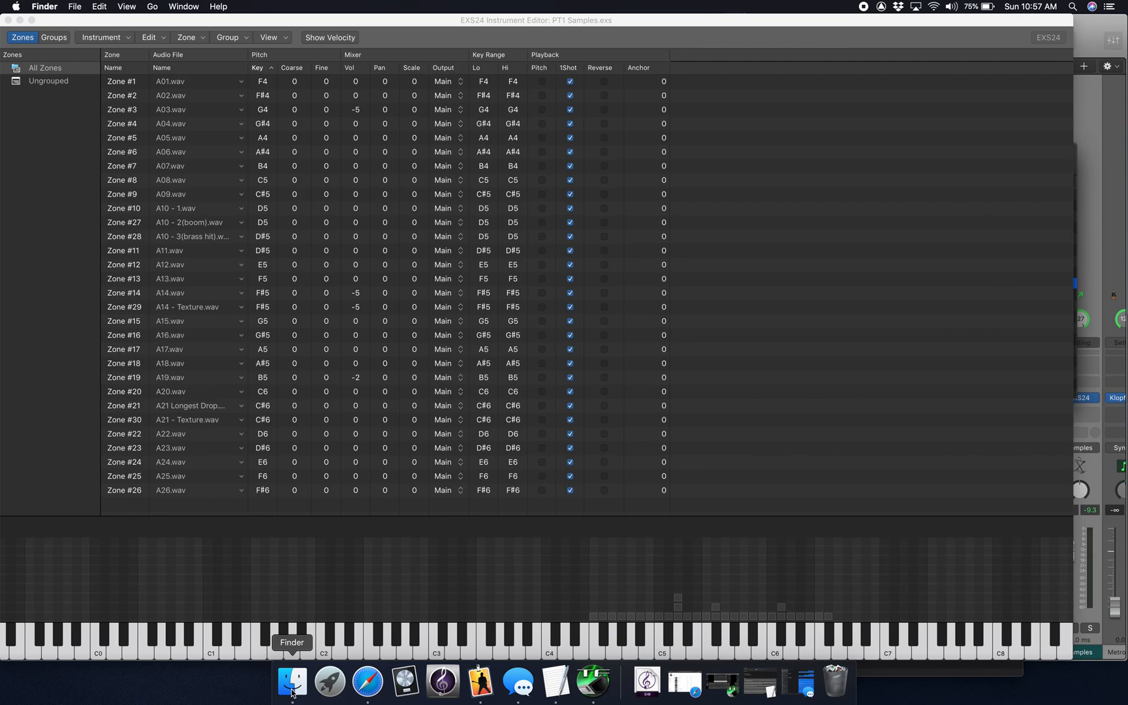
click(292, 690)
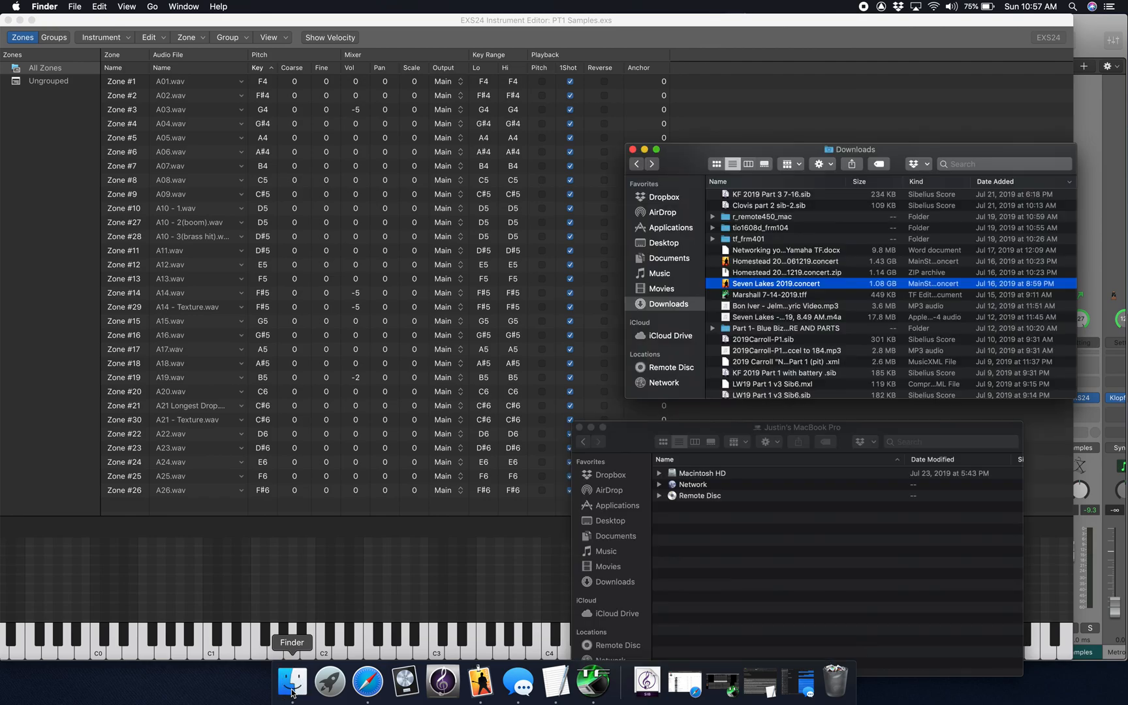
click(644, 150)
drag(637, 424, 623, 204)
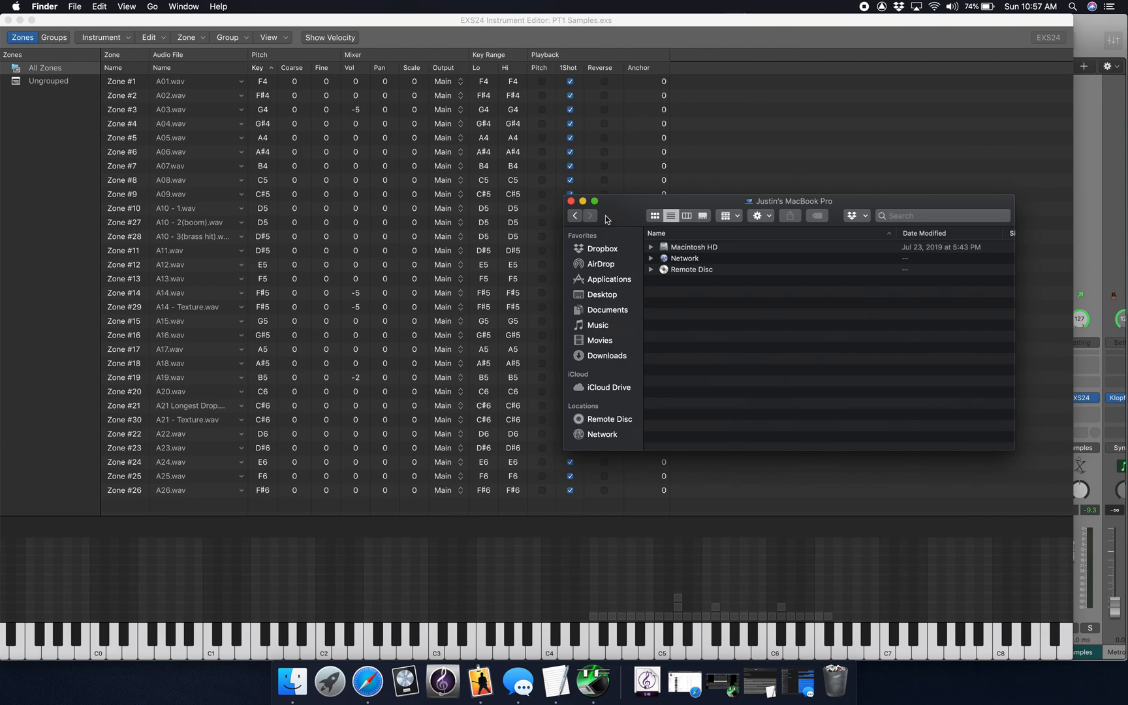
drag(605, 215, 600, 209)
click(599, 351)
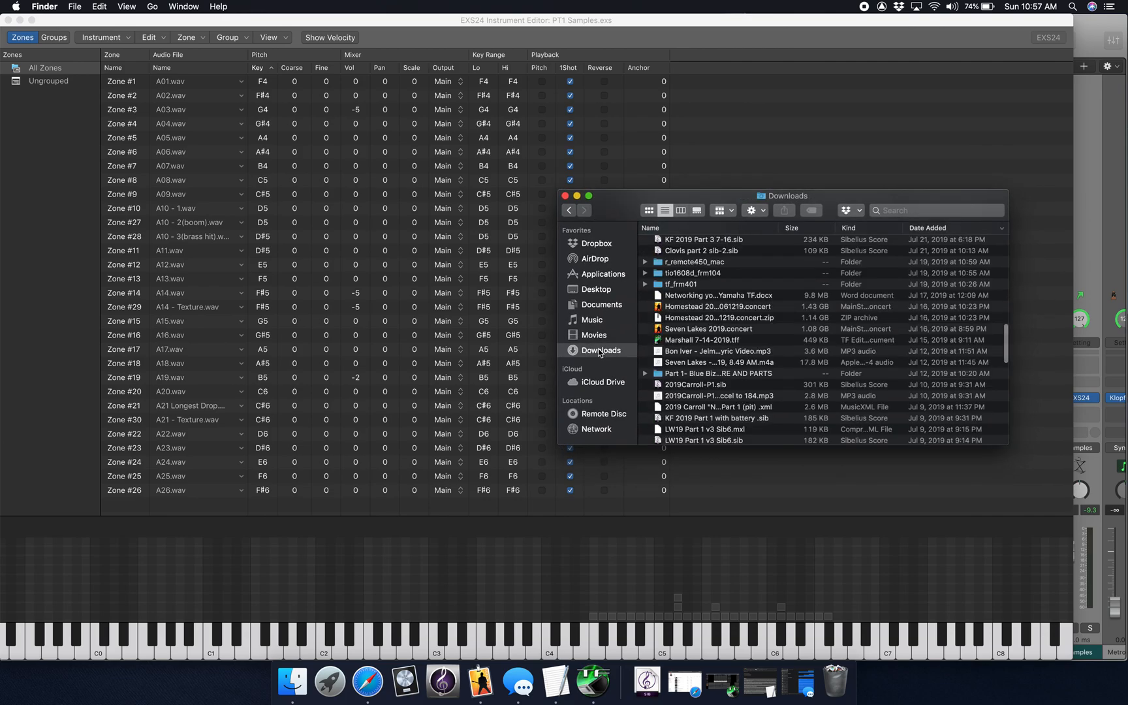
scroll(682, 340, up, 10)
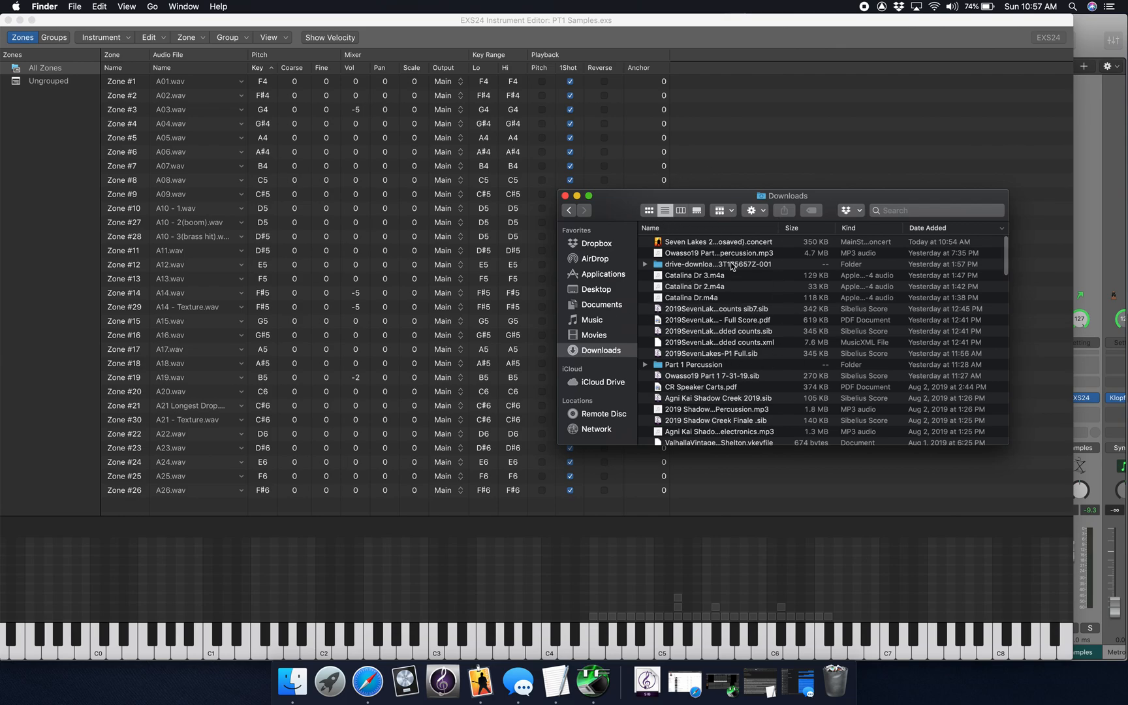
click(699, 266)
double_click(684, 264)
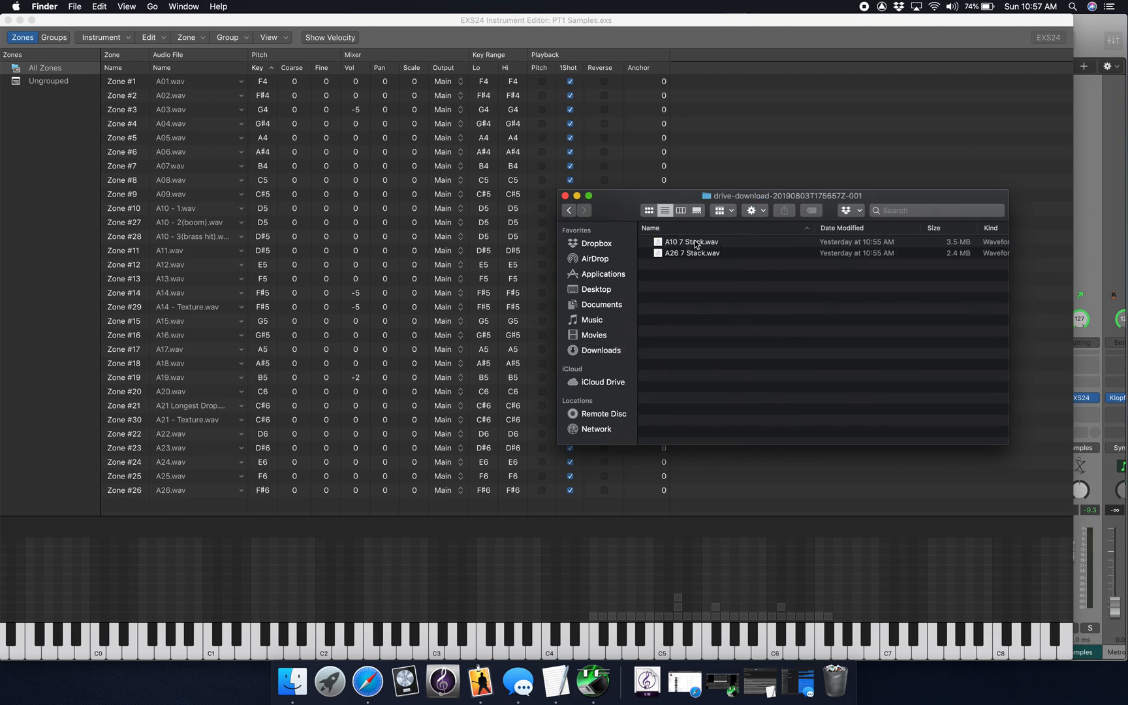
click(617, 201)
drag(616, 201, 751, 210)
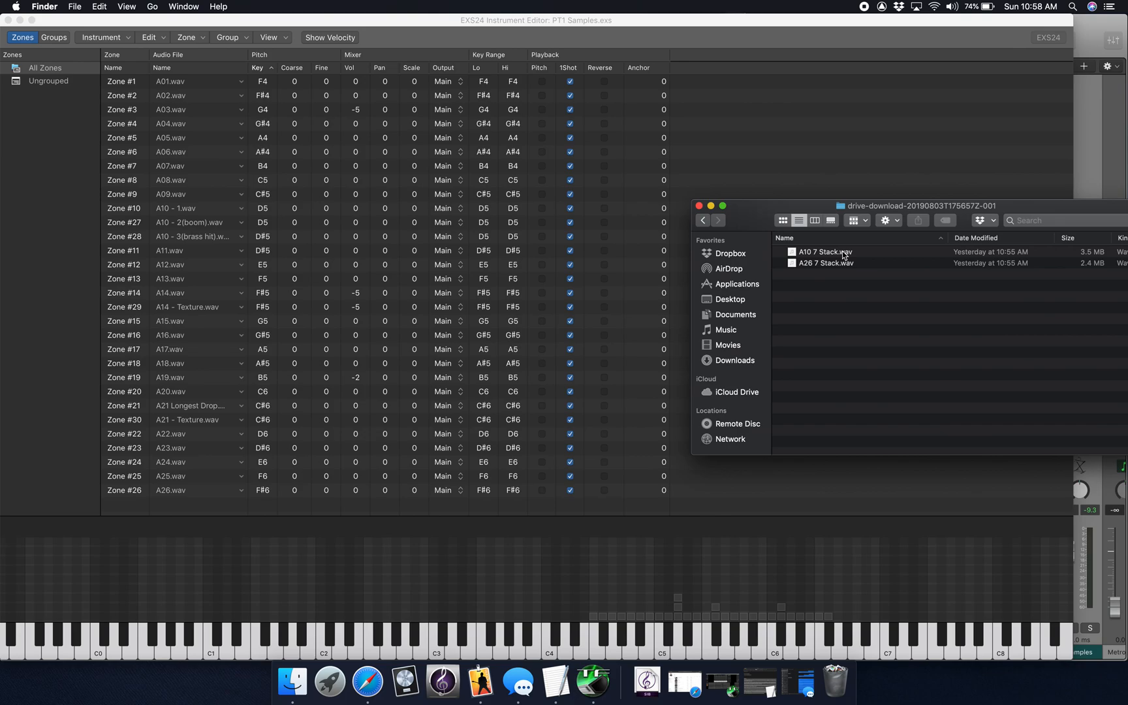
Add A10 7 Stack.wav and A26 7 Stack.wav from the folder as new zones at the end of the zone list.
drag(841, 255, 294, 512)
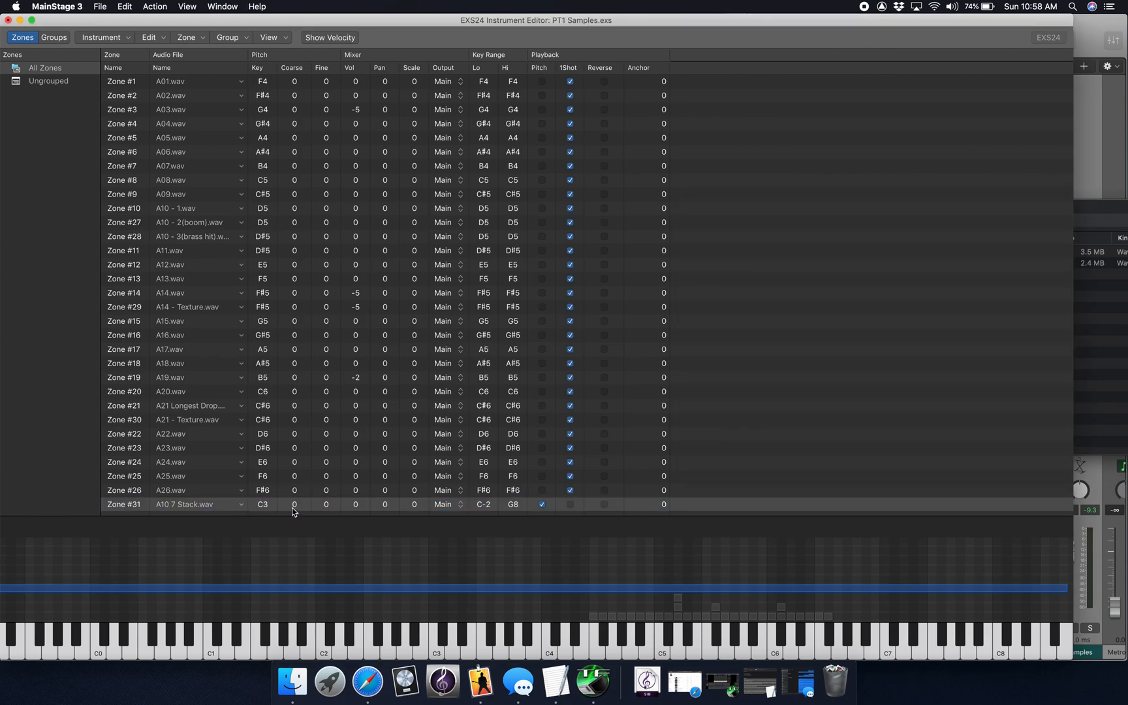
click(288, 698)
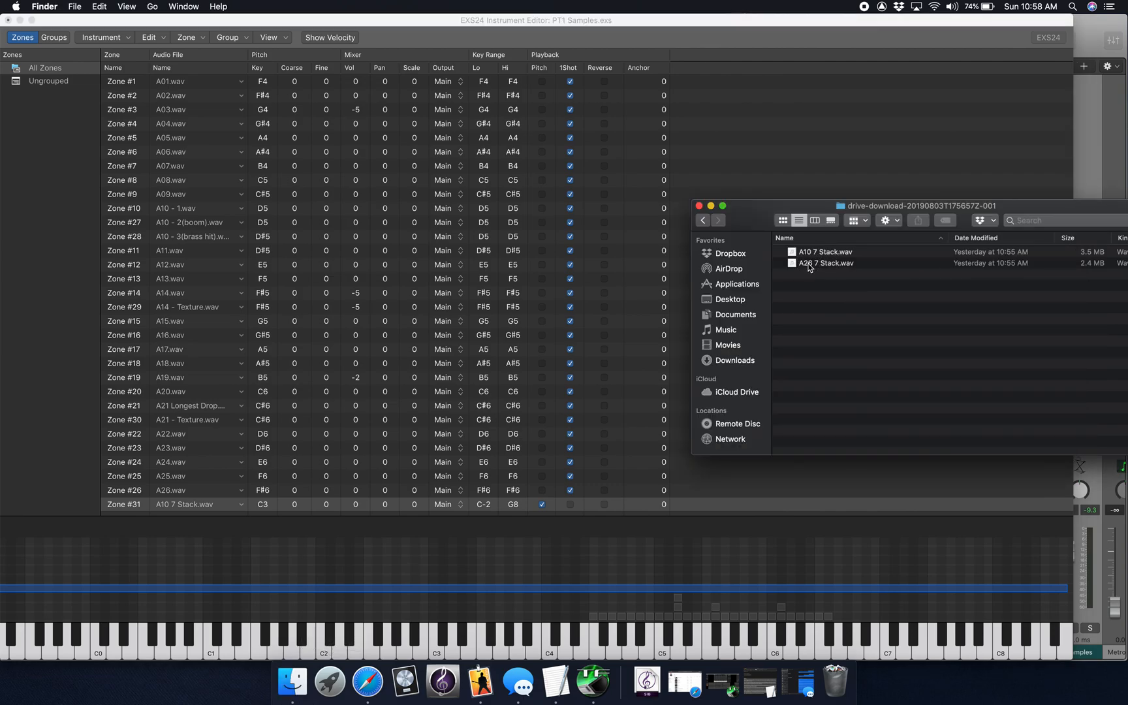
drag(809, 266, 198, 510)
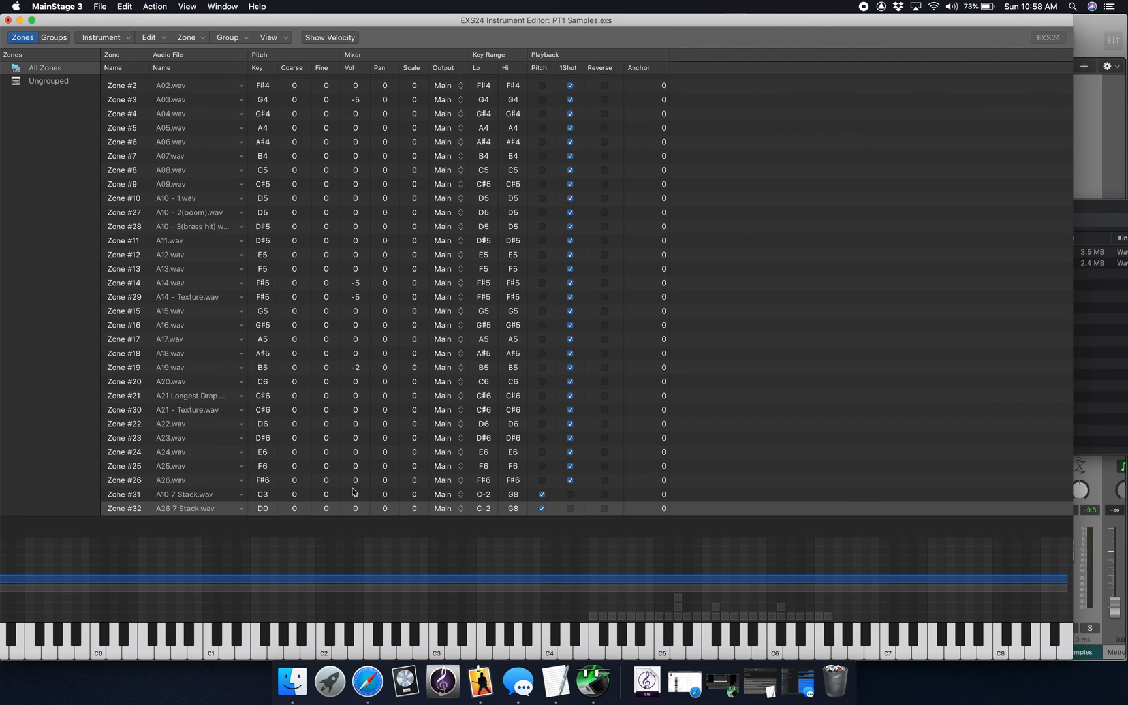
Enable 1Shot and disable Pitch playback for the A10 7 Stack.wav and A26 7 Stack.wav zones.
click(541, 494)
click(570, 494)
click(571, 509)
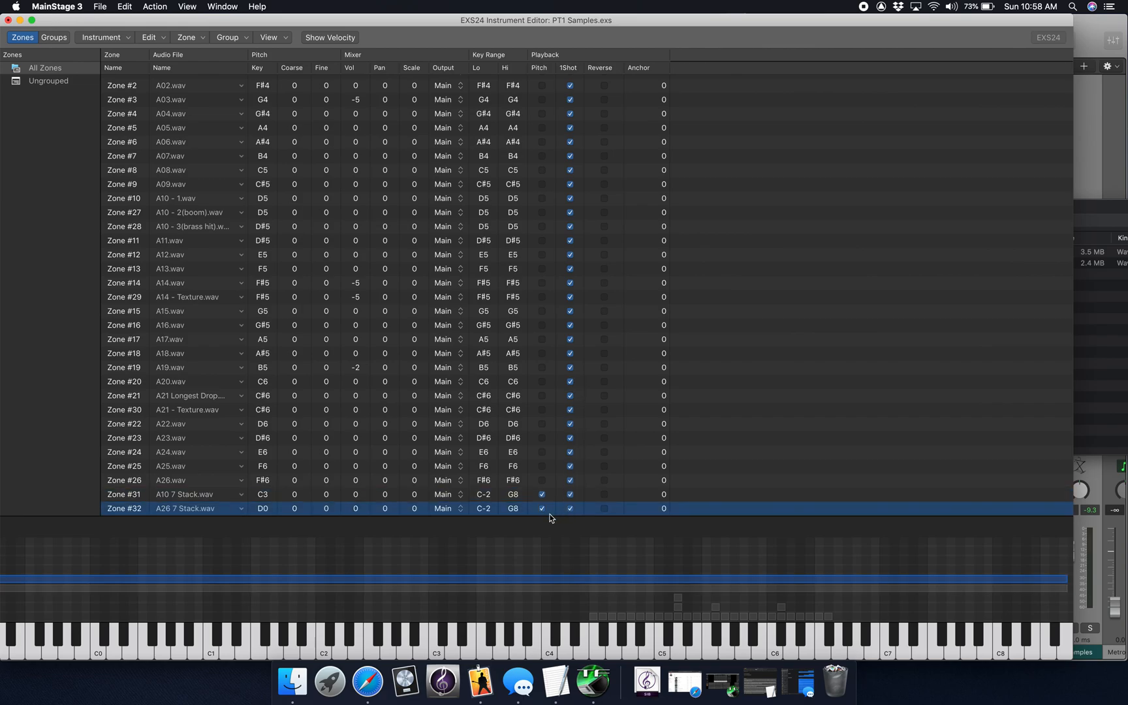
click(542, 509)
click(542, 495)
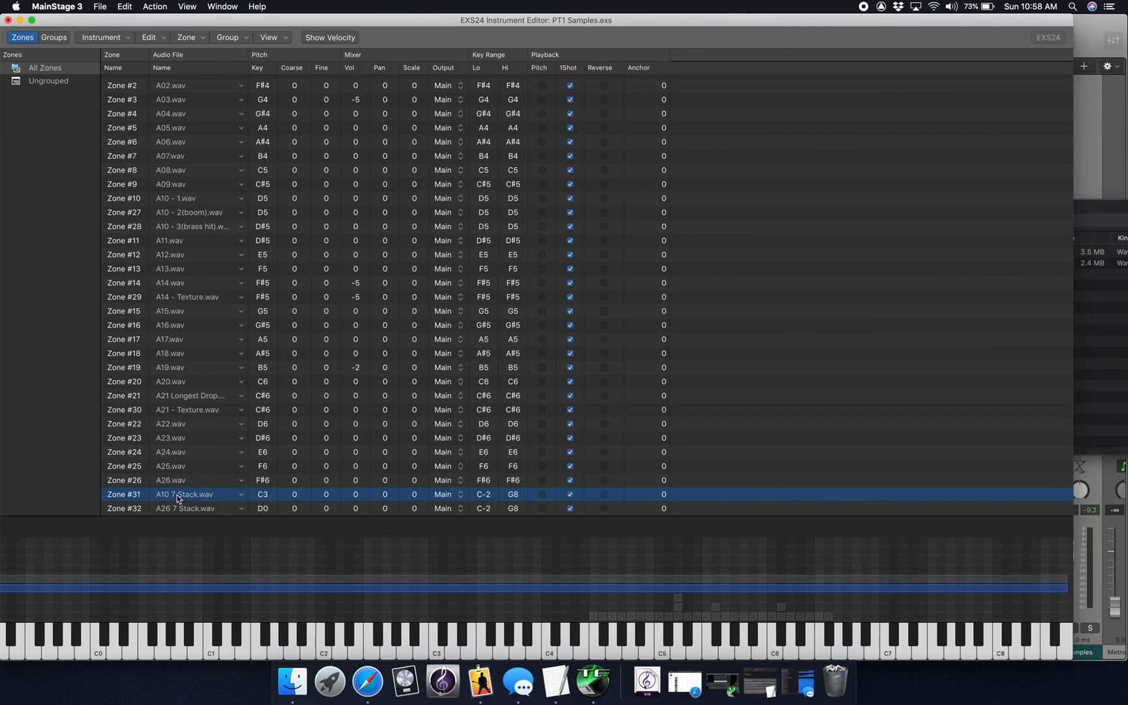
Set both the low and high key range of the A10 7 Stack.wav zone to D5, matching A10 - 1.wav.
mouse_move(177, 498)
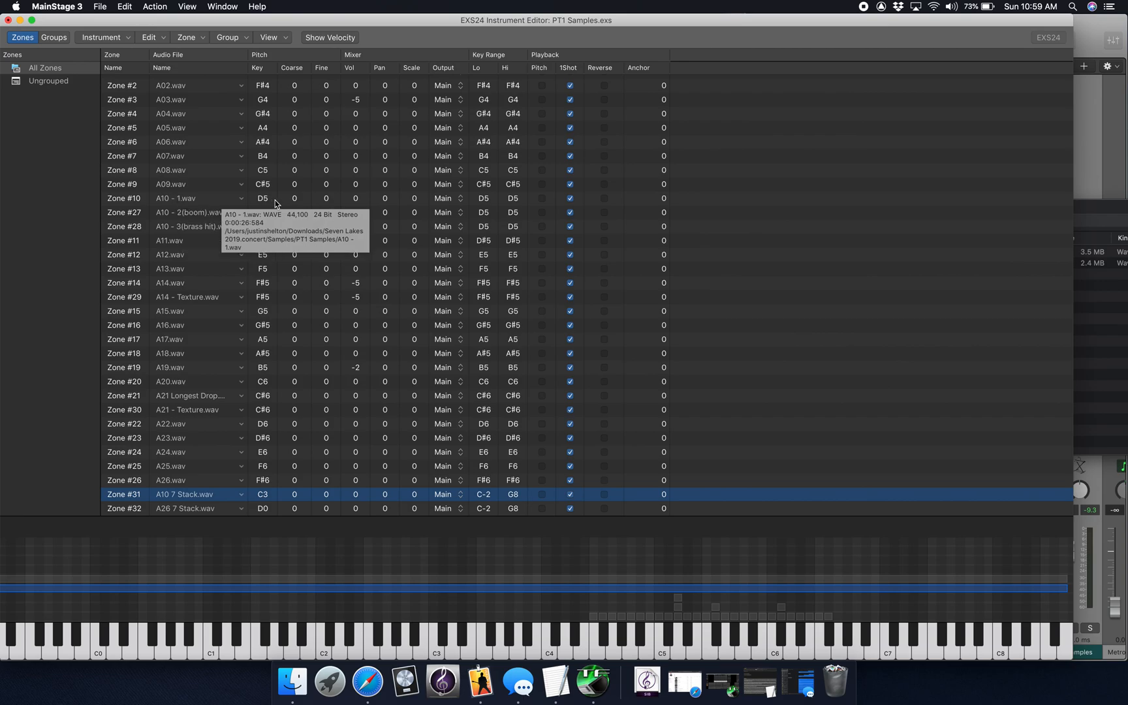
click(483, 199)
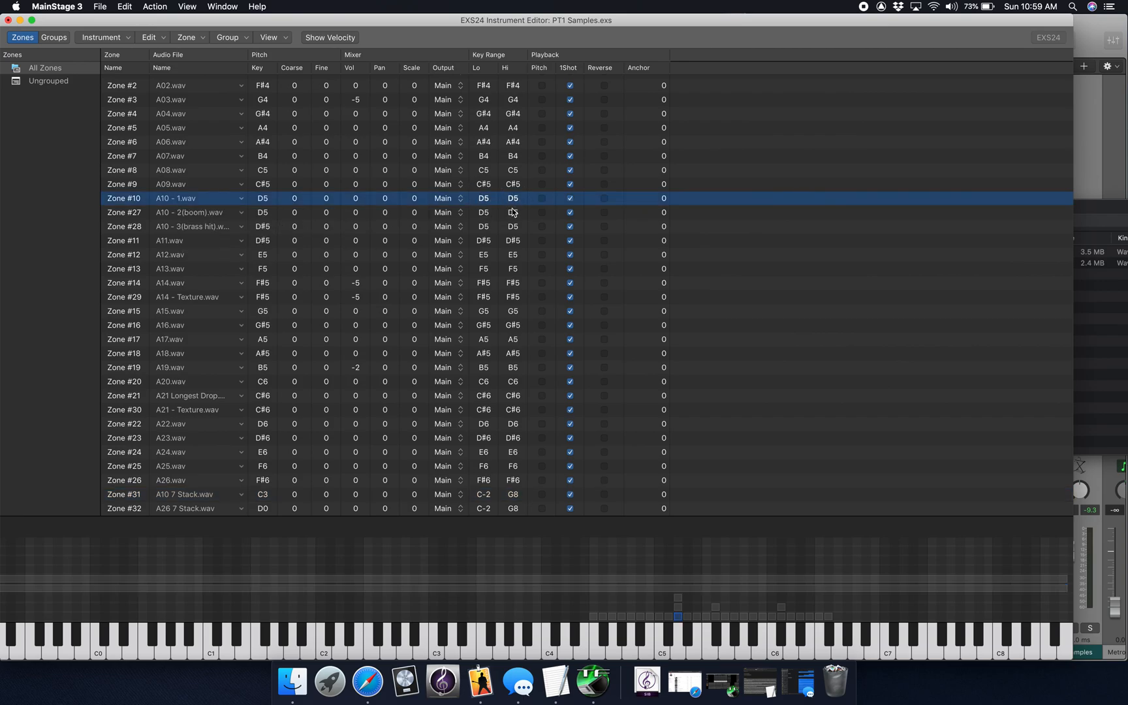
scroll(447, 373, down, 1)
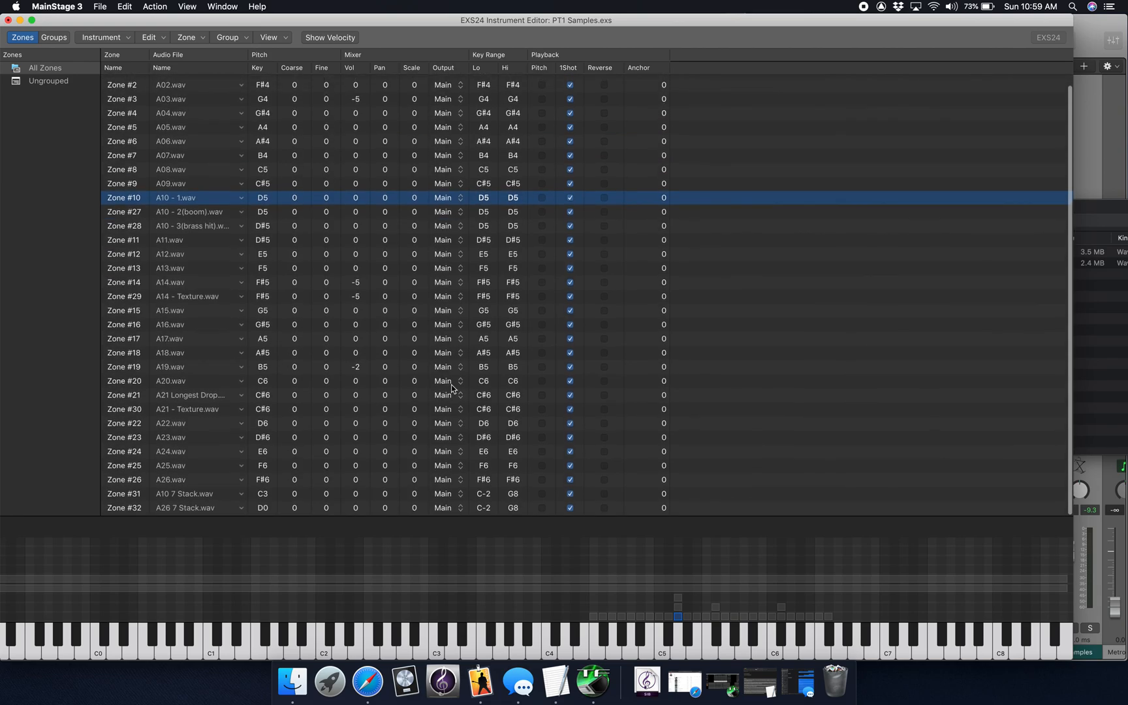
double_click(485, 494)
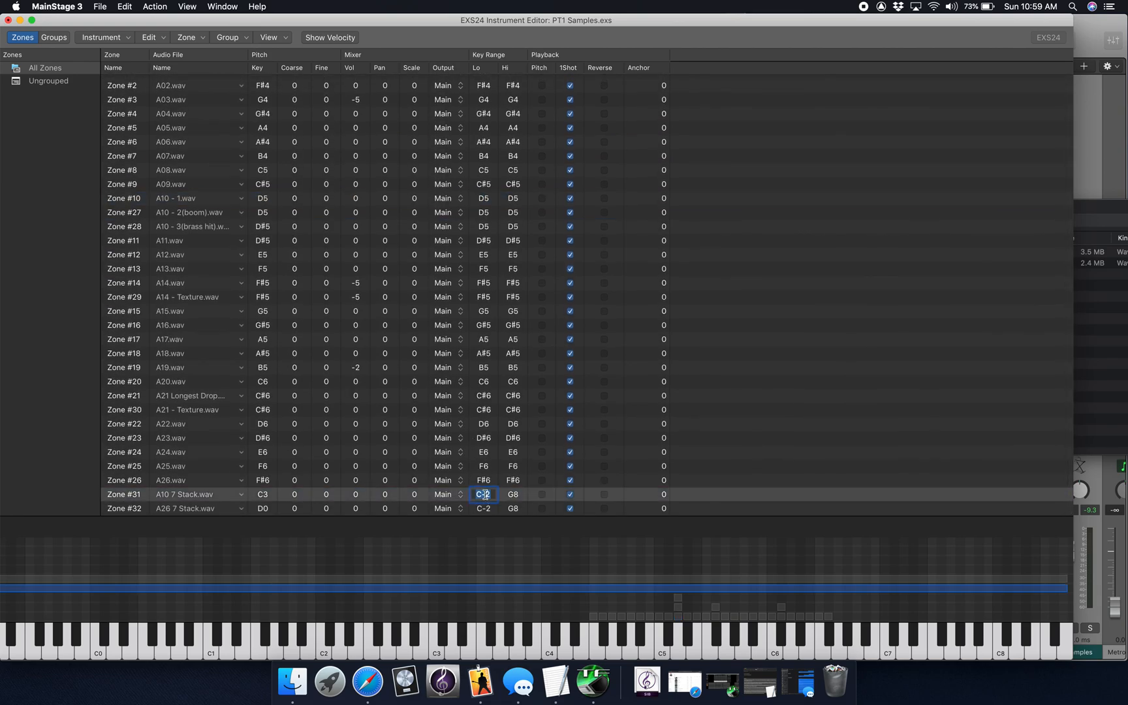
text(D5)
key(Return)
double_click(514, 494)
text(D5)
key(Return)
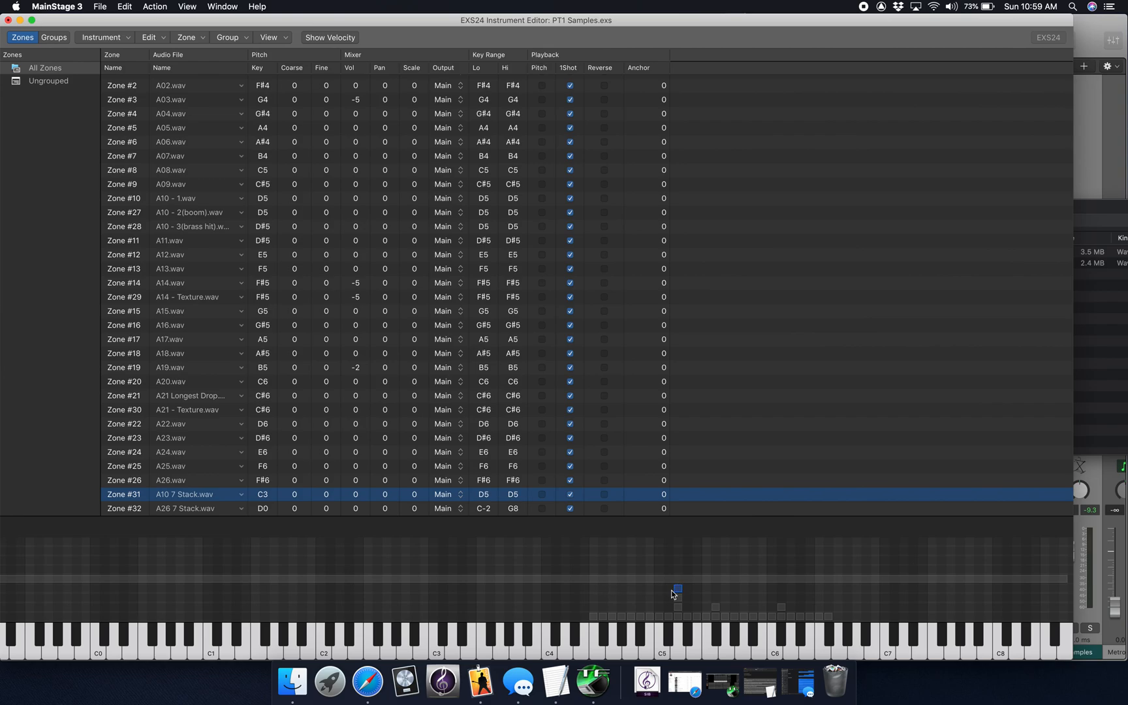
Set both the low and high key range of the A26 7 Stack.wav zone to F#6, matching A26.wav.
scroll(292, 492, down, 2)
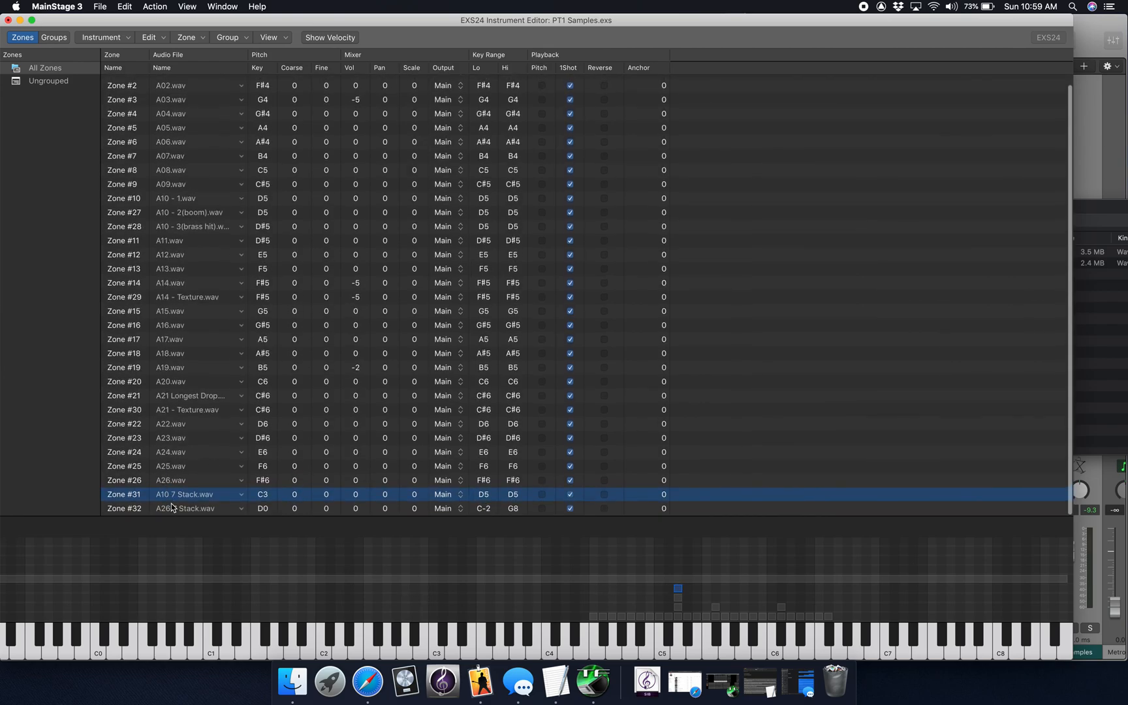
click(519, 480)
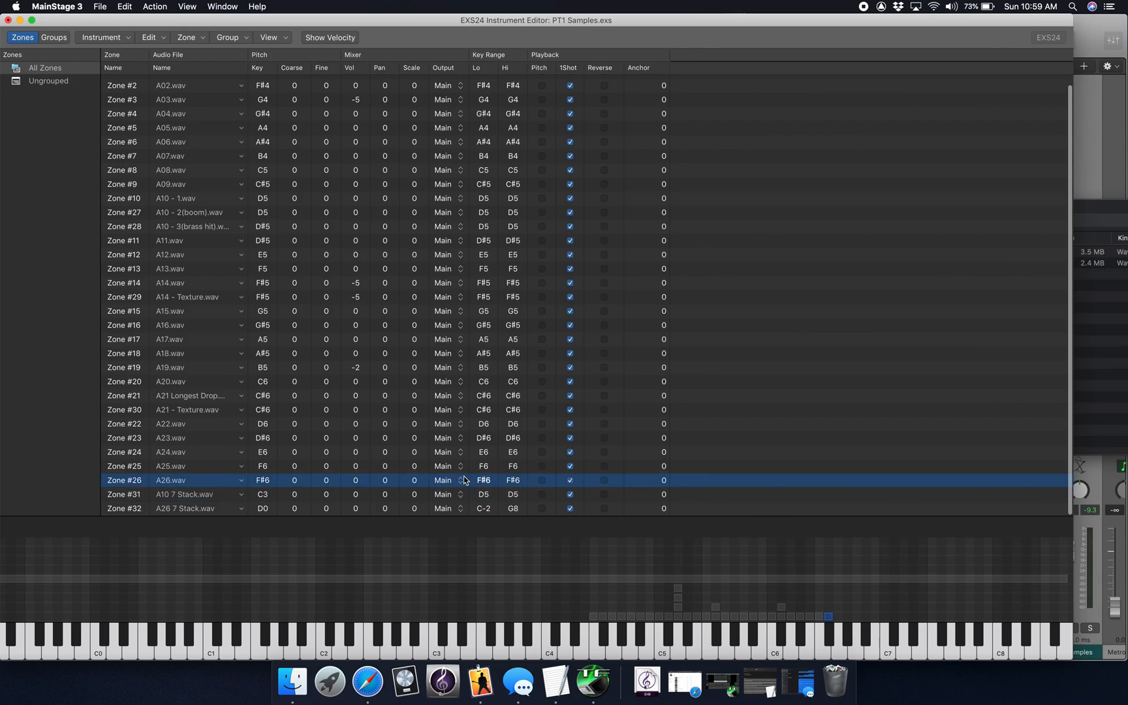
click(194, 512)
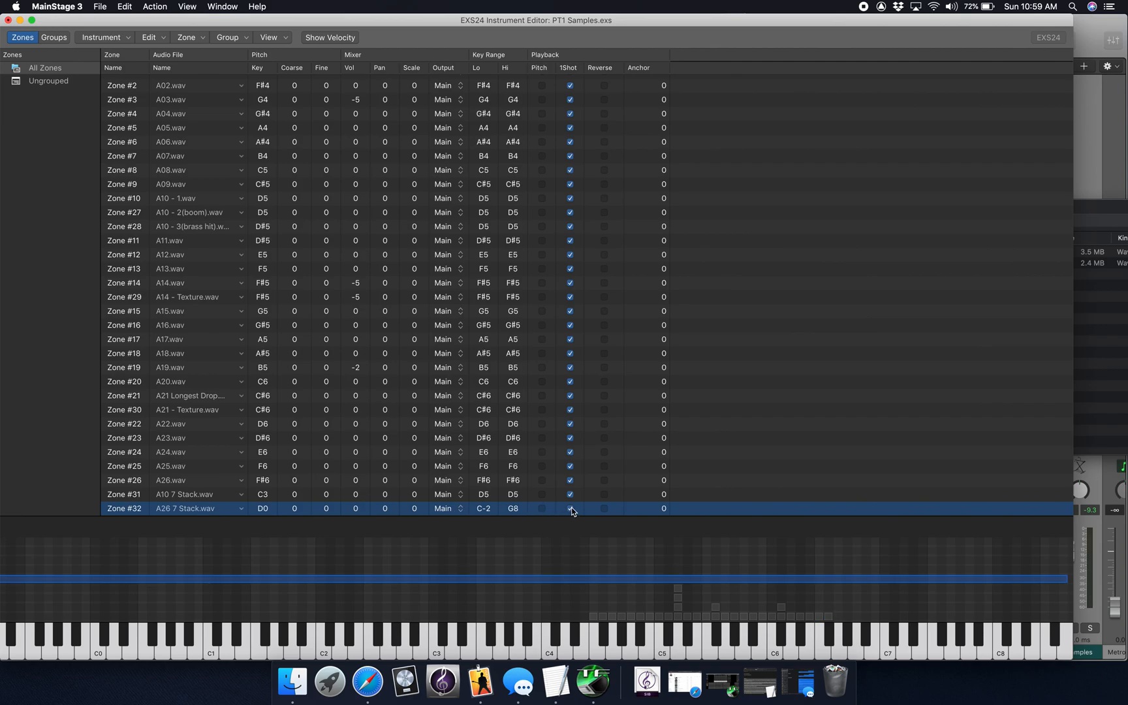
double_click(488, 512)
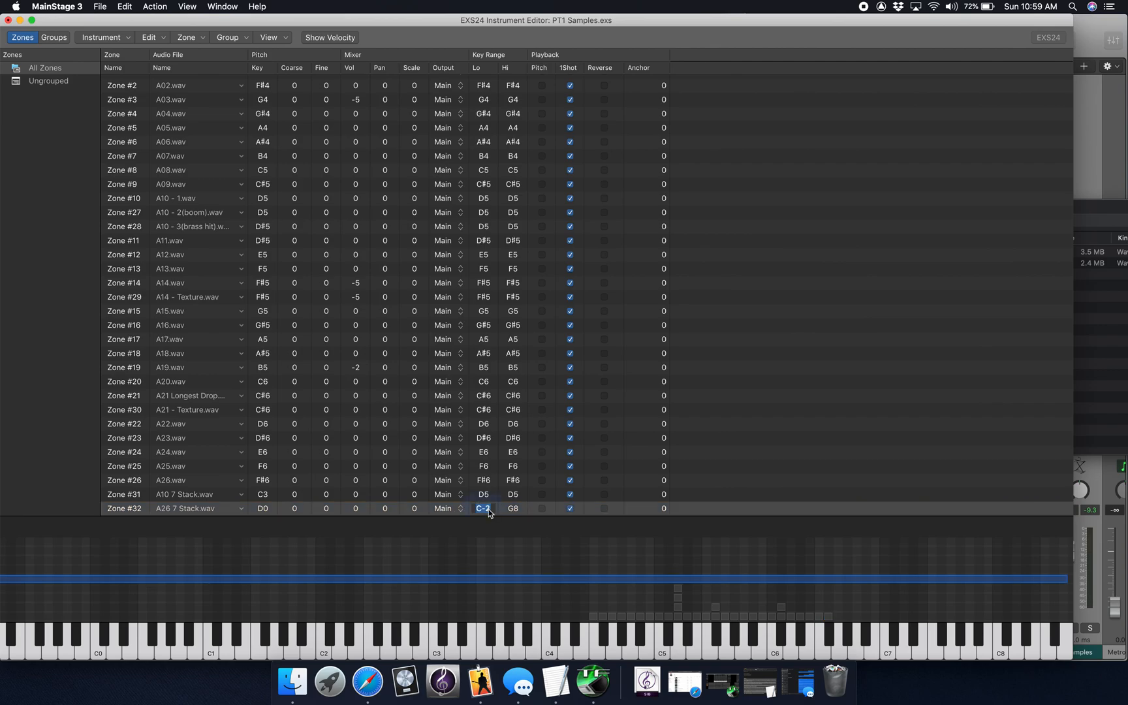
text(F#6)
key(Return)
click(516, 509)
text(F#6)
key(Return)
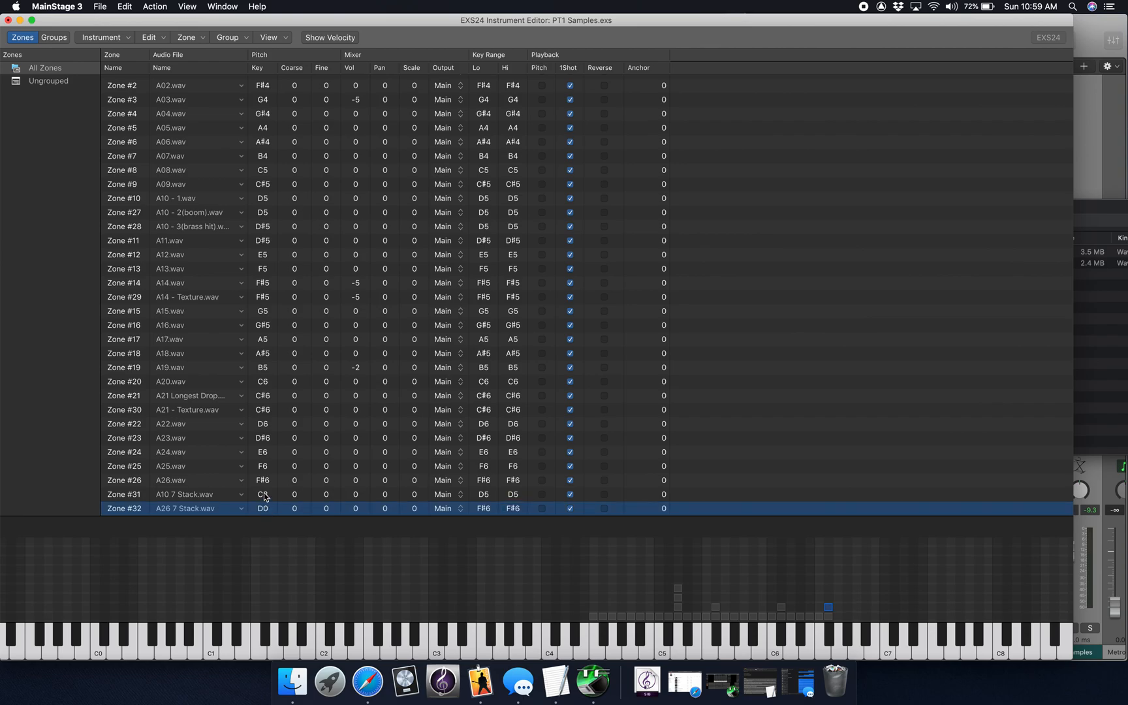
Sort the zone list by audio file name and review the zones' key ranges and playback options.
click(257, 67)
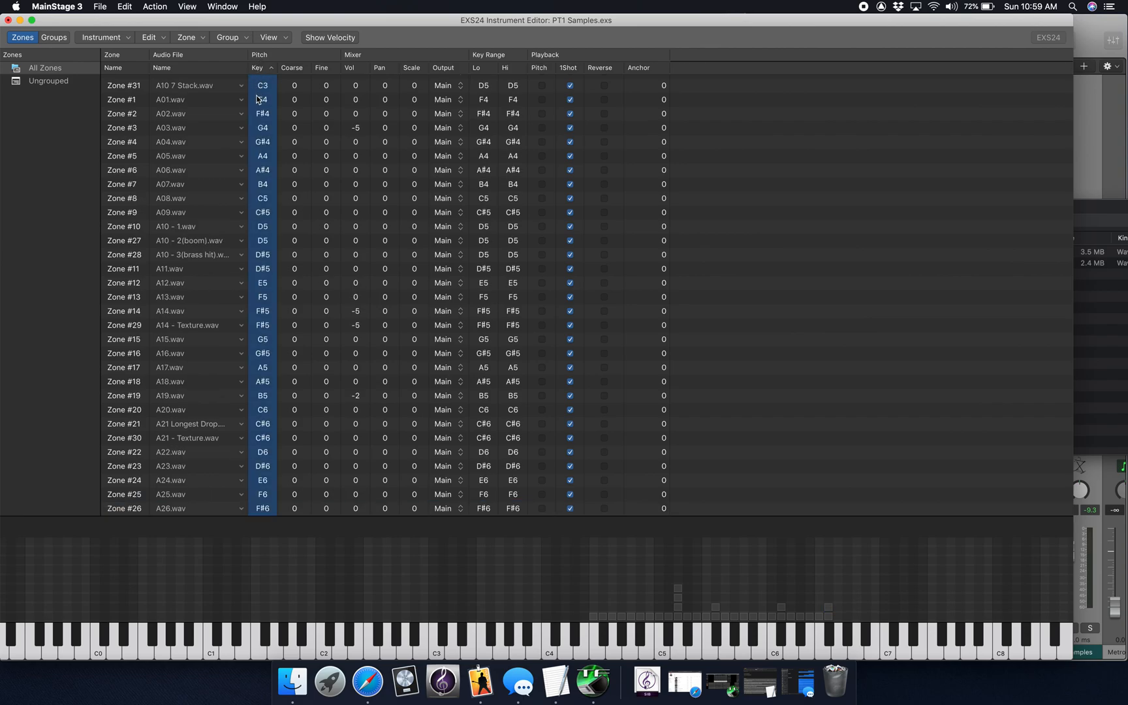
click(221, 68)
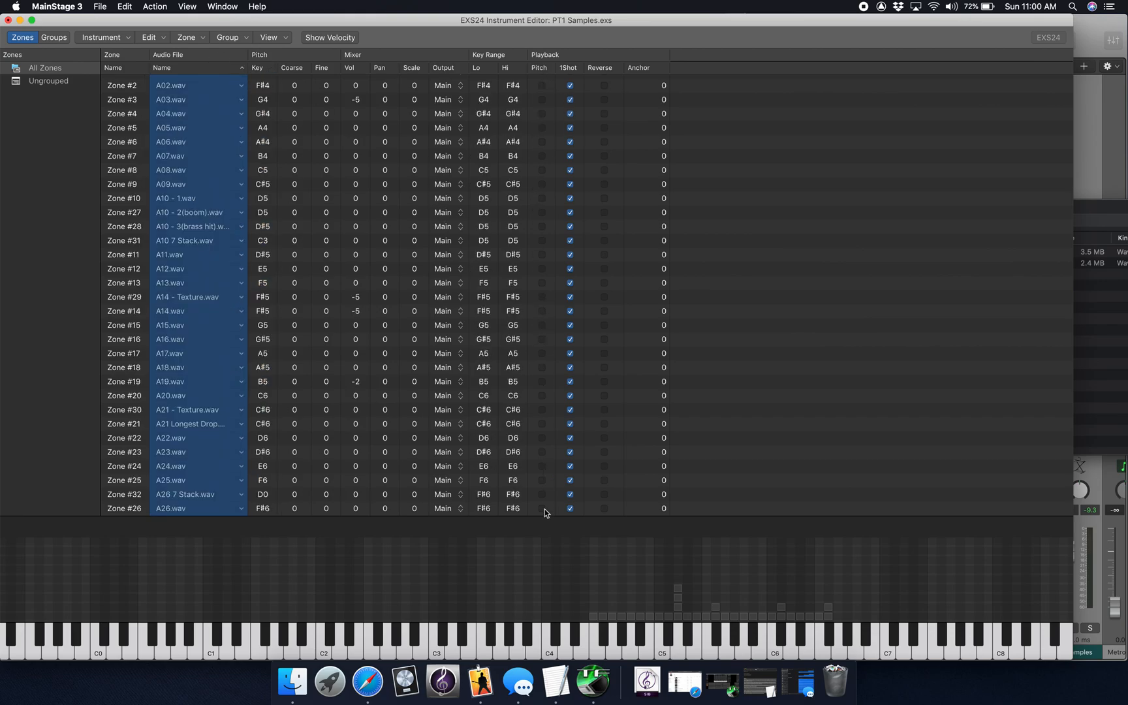
scroll(543, 480, up, 2)
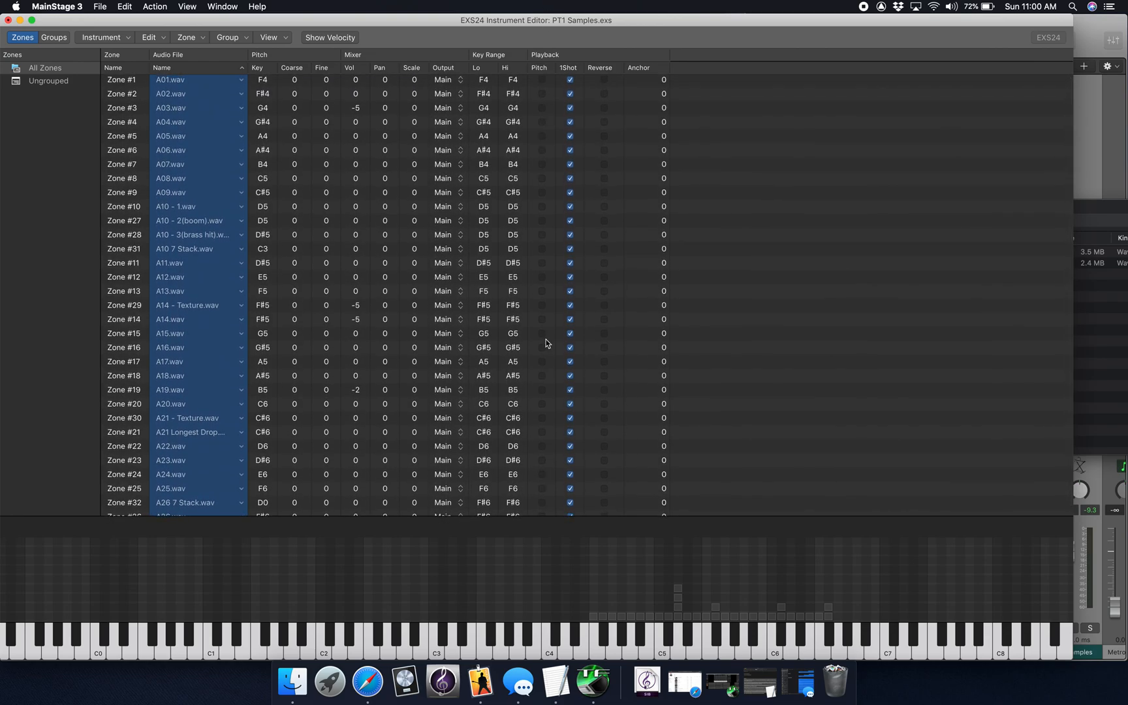
scroll(498, 479, down, 2)
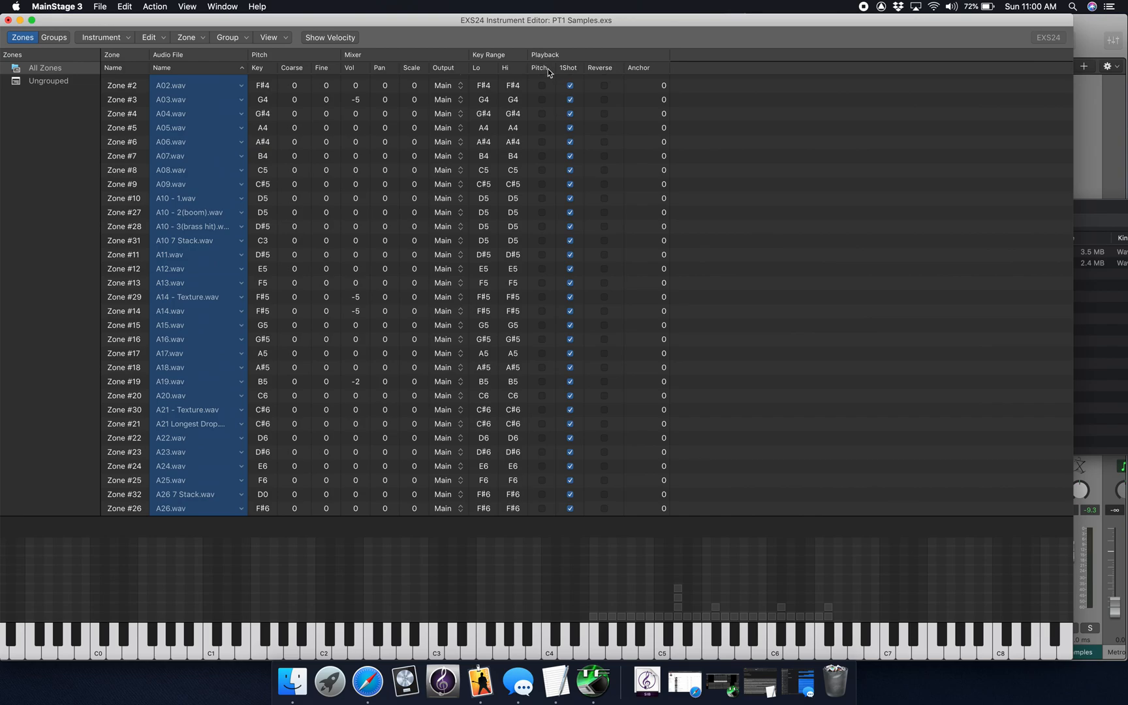
scroll(269, 432, down, 2)
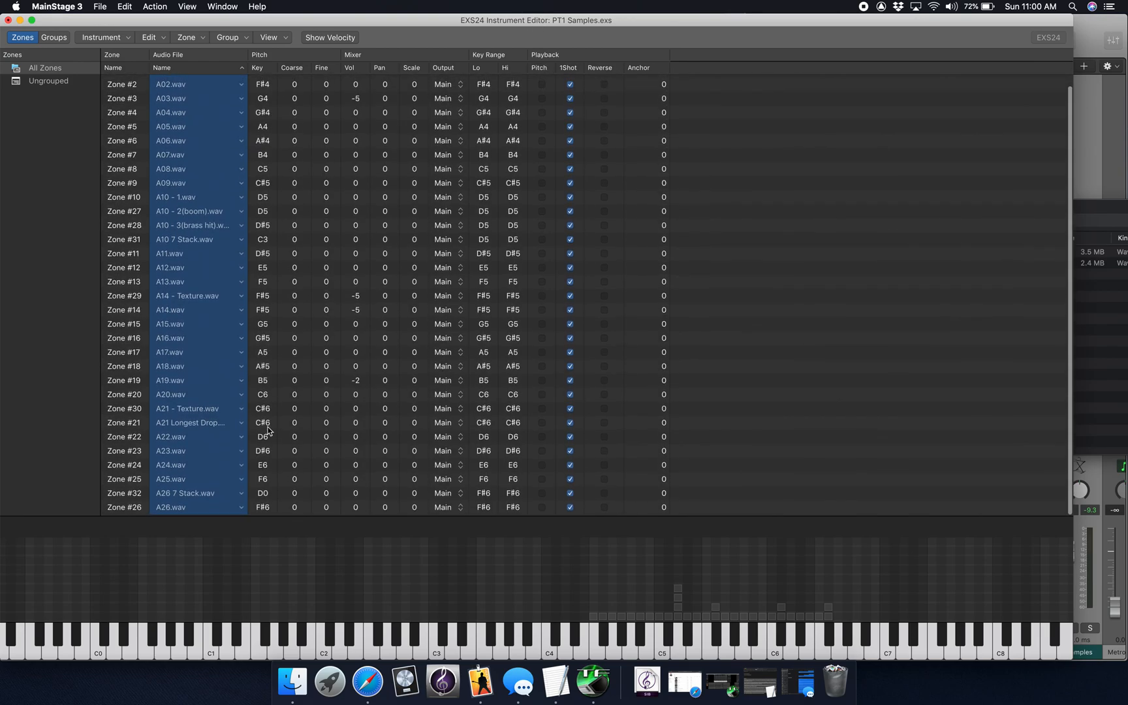
Enlarge the zone list downward so it shows all zones with empty space below the last one.
key(super+Tab)
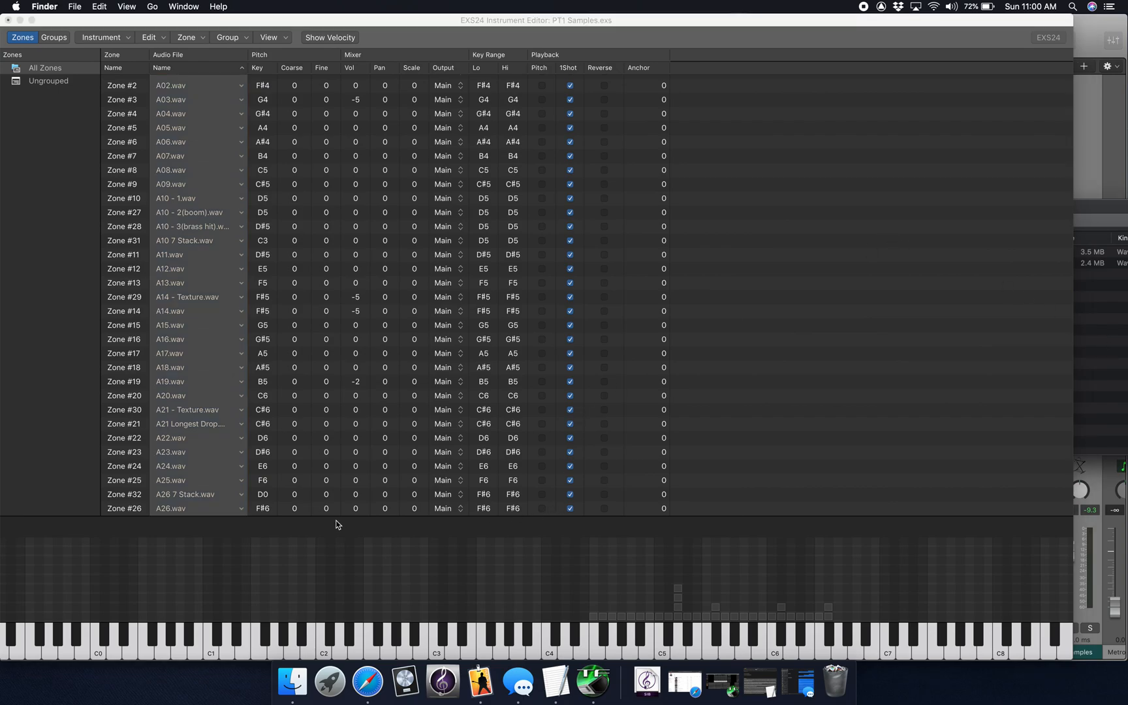
click(685, 515)
drag(686, 516, 679, 571)
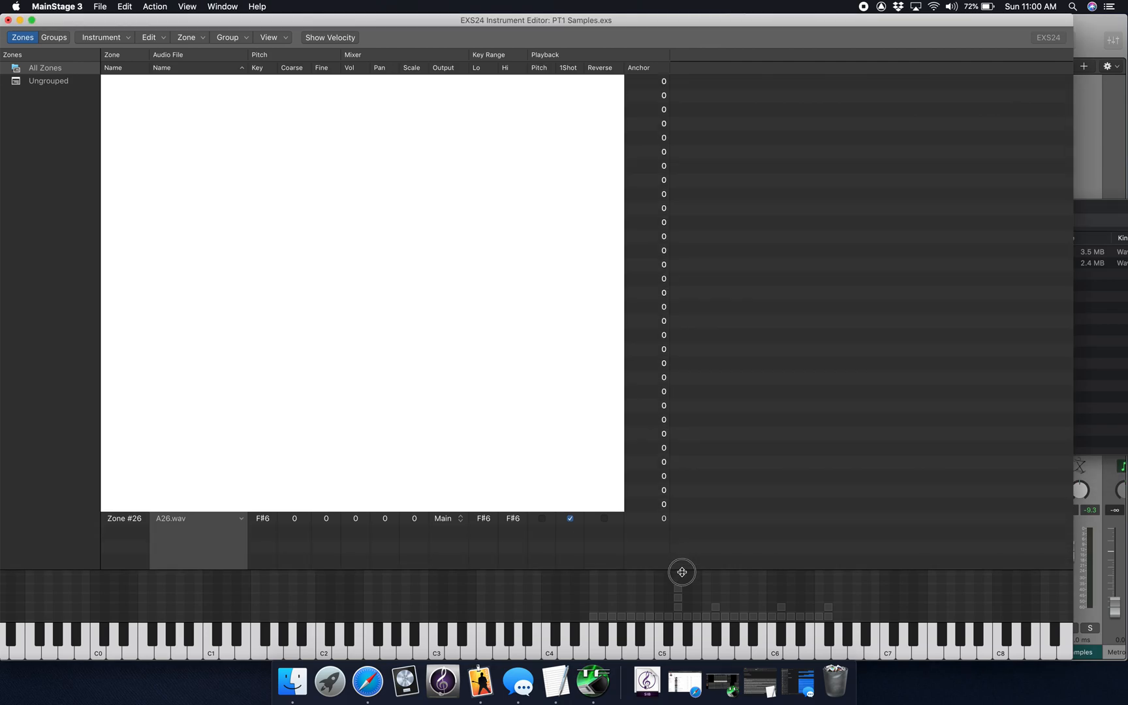
Add A26 7 Stack.wav from the Finder folder to the instrument again as a new zone, with 1Shot enabled and Pitch disabled.
click(1100, 332)
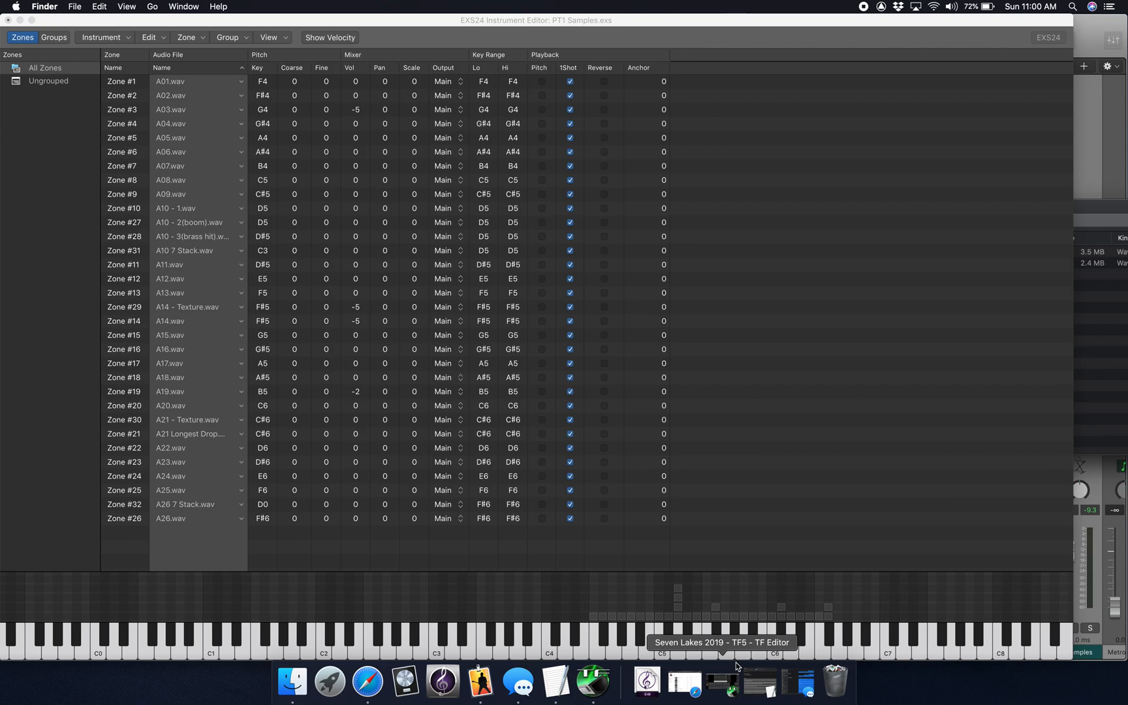
click(845, 639)
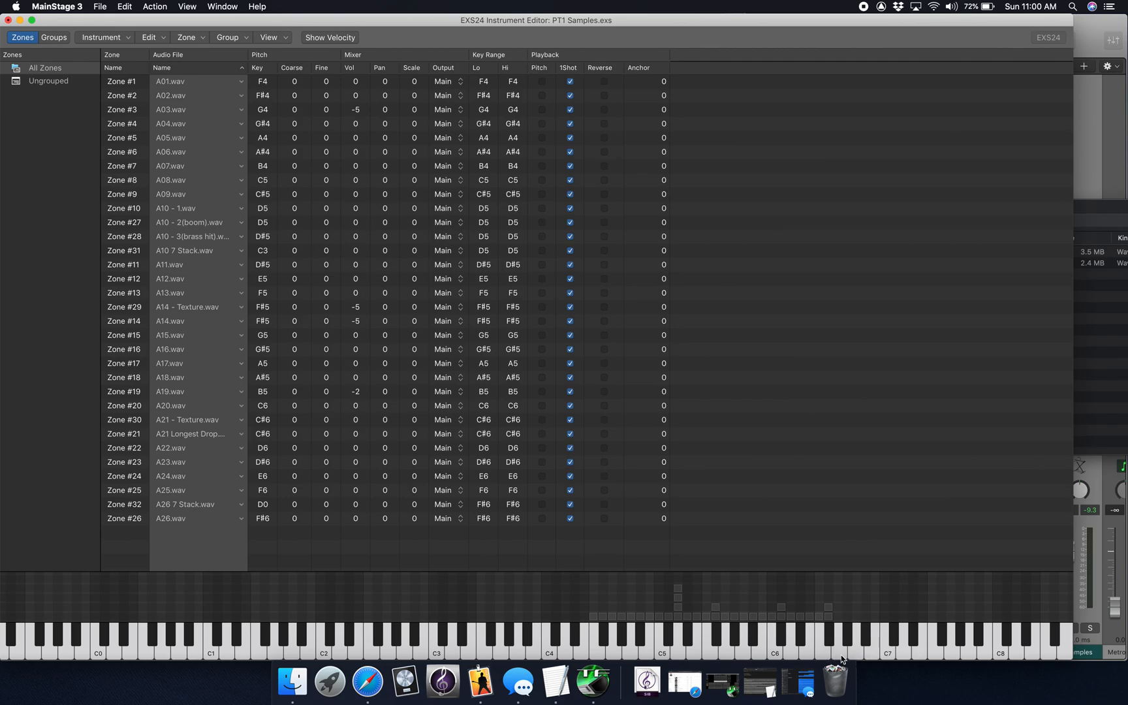
click(1090, 376)
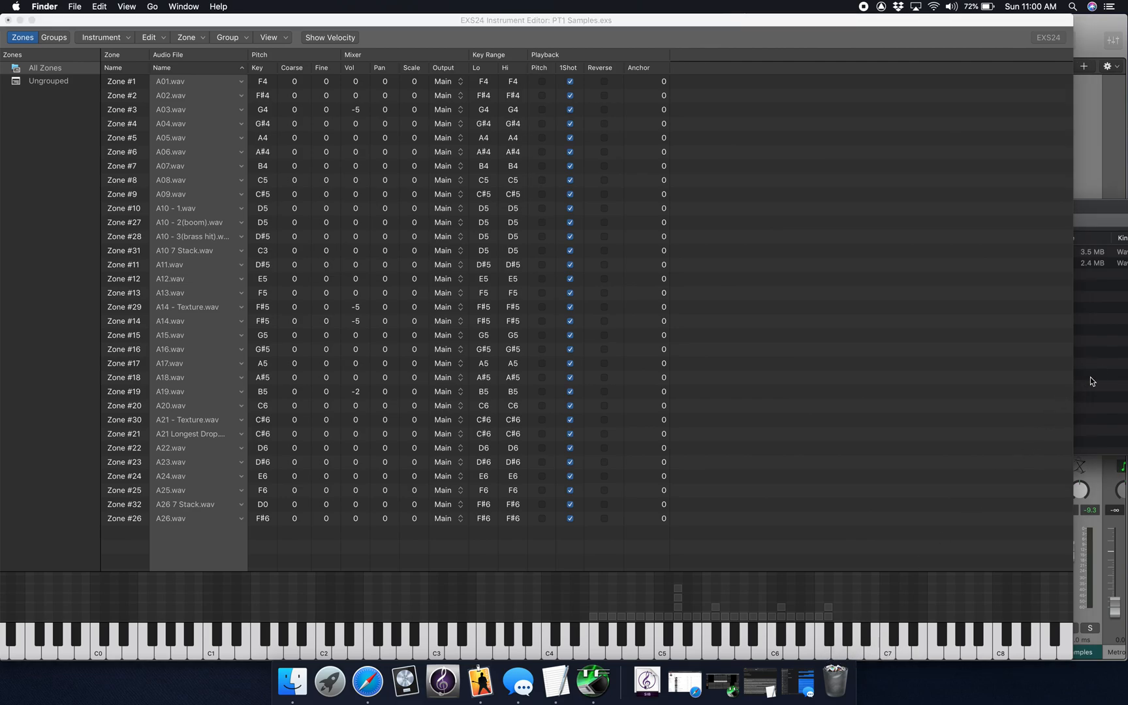
click(1081, 215)
drag(855, 263, 372, 551)
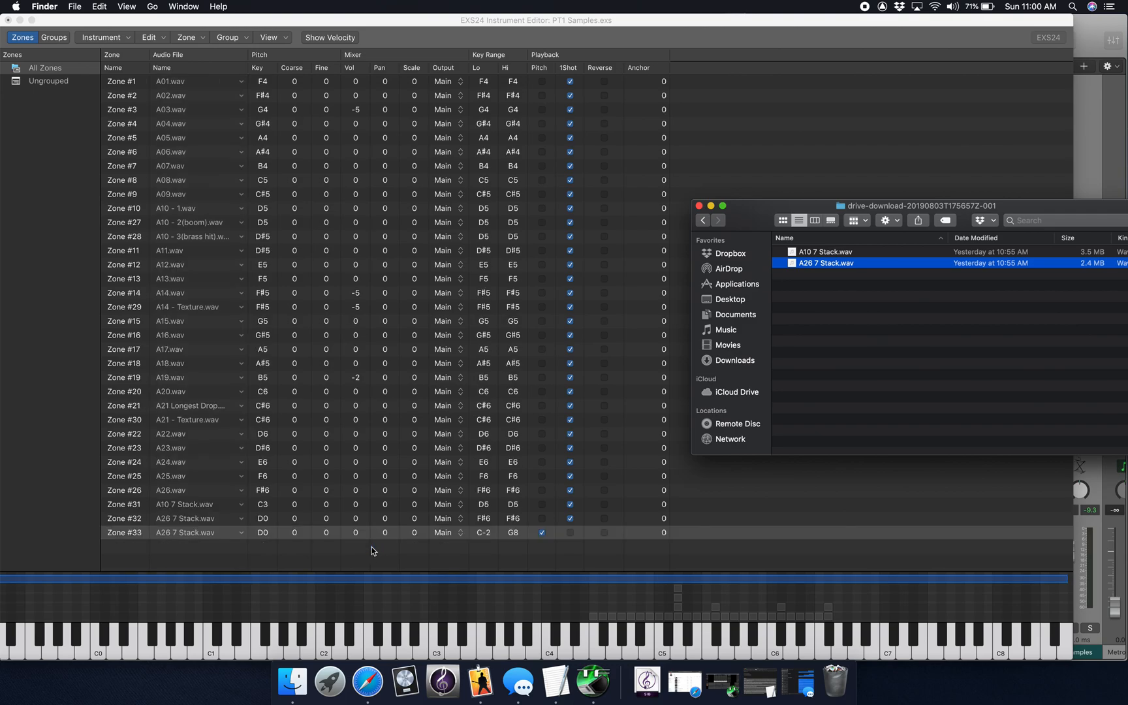
click(571, 533)
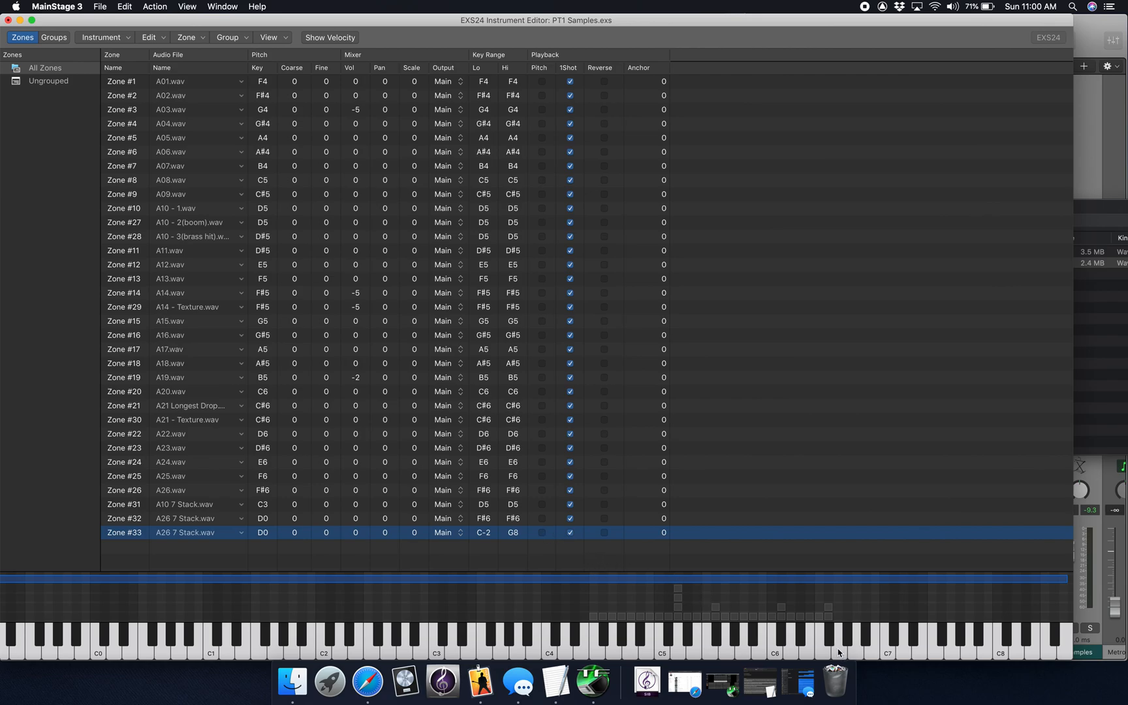
Set both the low and high key range of the newly added A26 7 Stack.wav zone to G6.
double_click(486, 533)
text(G6)
key(Return)
double_click(513, 536)
text(G6)
key(Return)
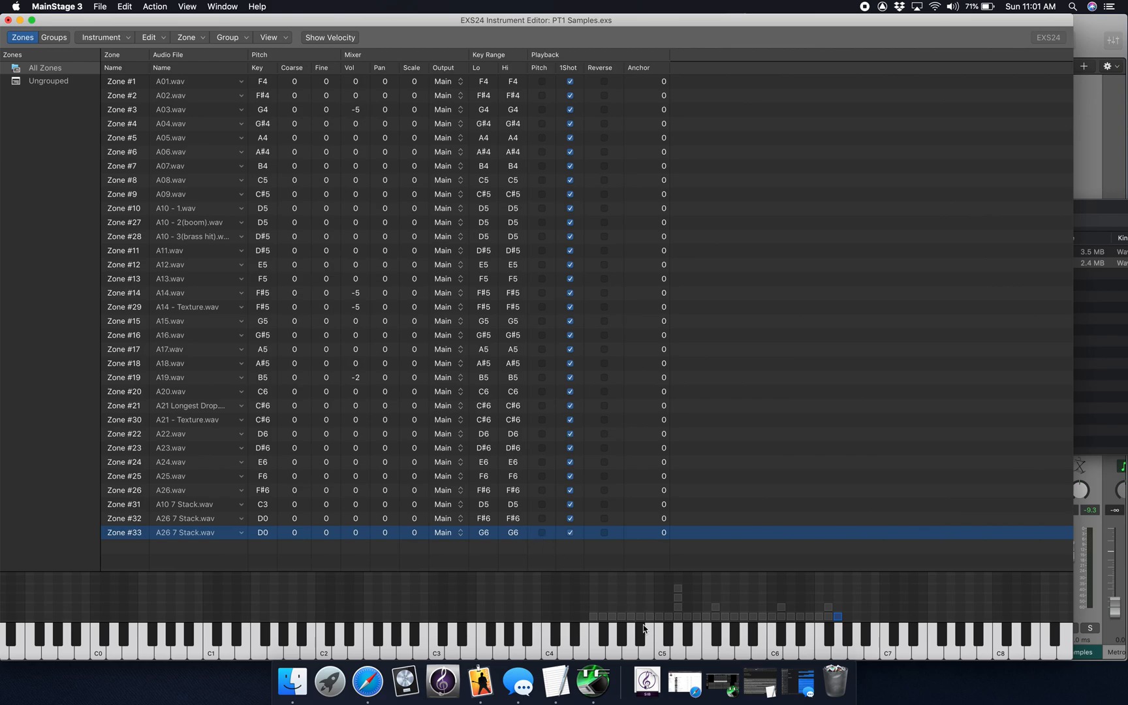
Audition the samples mapped to C5 and G6 on the editor's keyboard.
click(669, 656)
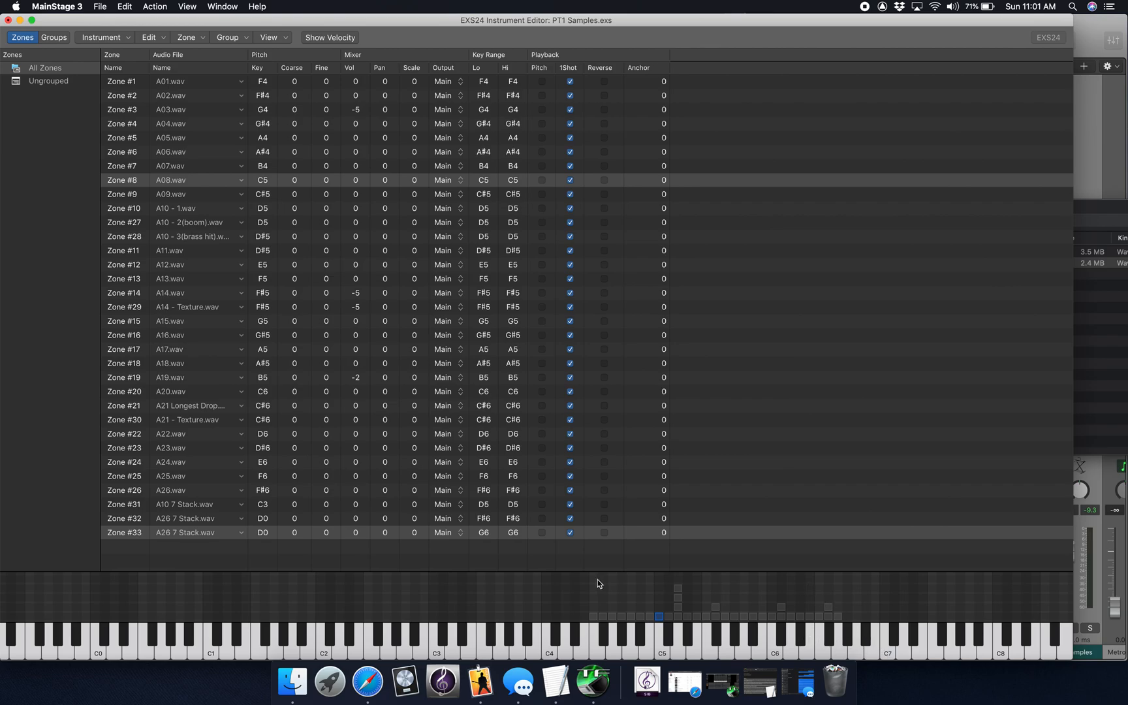
click(838, 658)
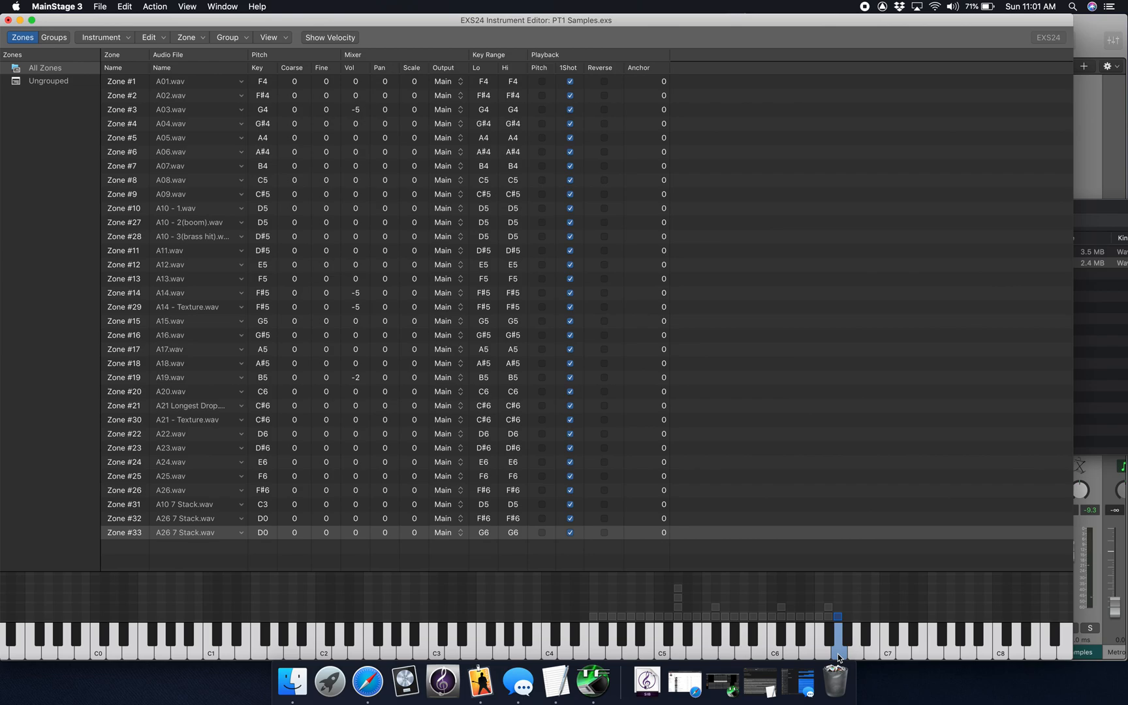
drag(838, 658, 838, 658)
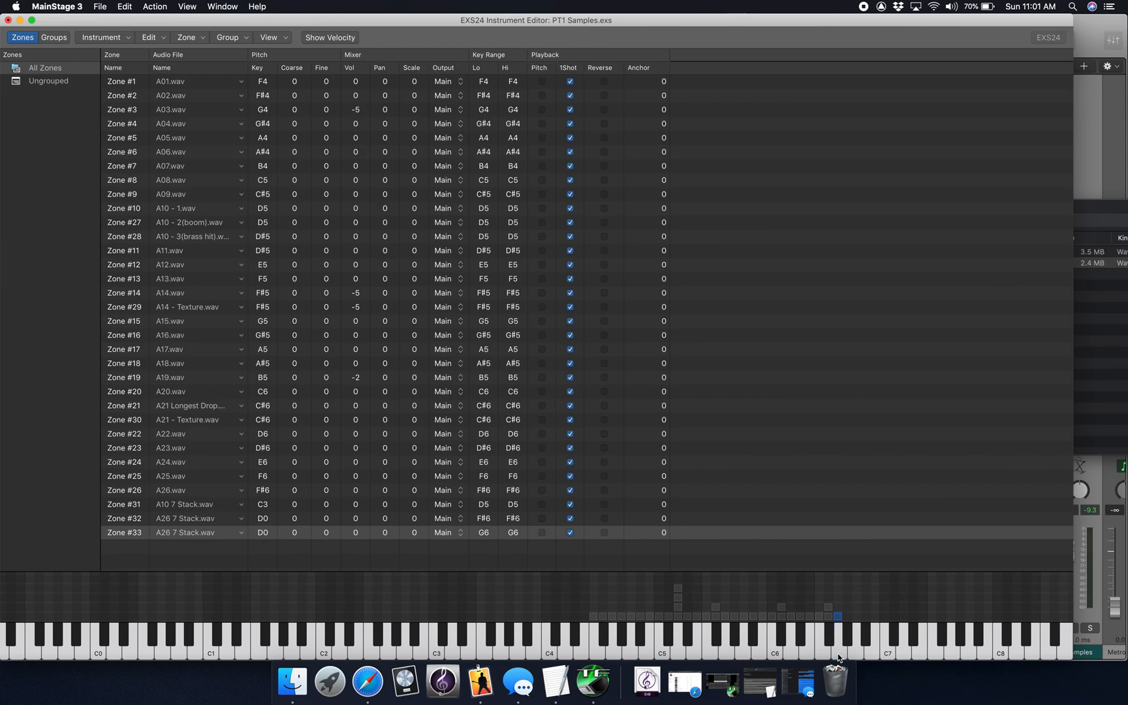
Close the EXS24 Instrument Editor and return to the Seven Lakes 2019 concert window.
click(8, 20)
click(629, 80)
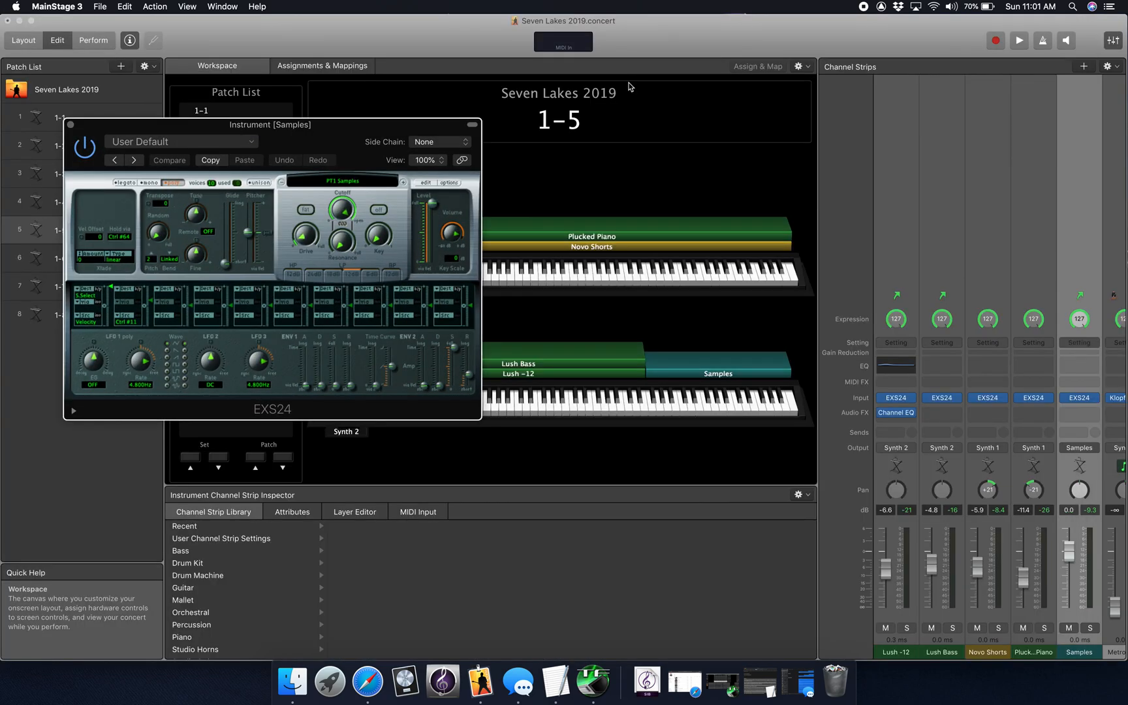